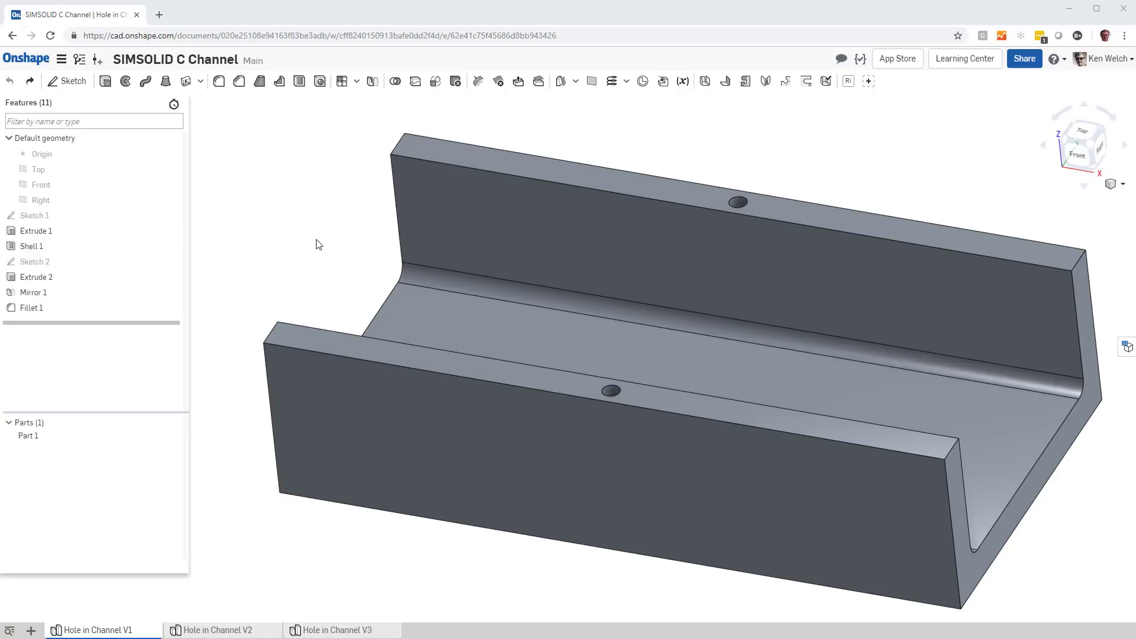
Step: Review the SIMSOLID Cloud listing's details in the App Store, then close the App Store
{"action": "mouse_move", "coordinate": [313, 218]}
{"action": "right_mouse_down"}
{"action": "mouse_move", "coordinate": [322, 246]}
{"action": "mouse_move", "coordinate": [312, 223]}
{"action": "right_mouse_up"}
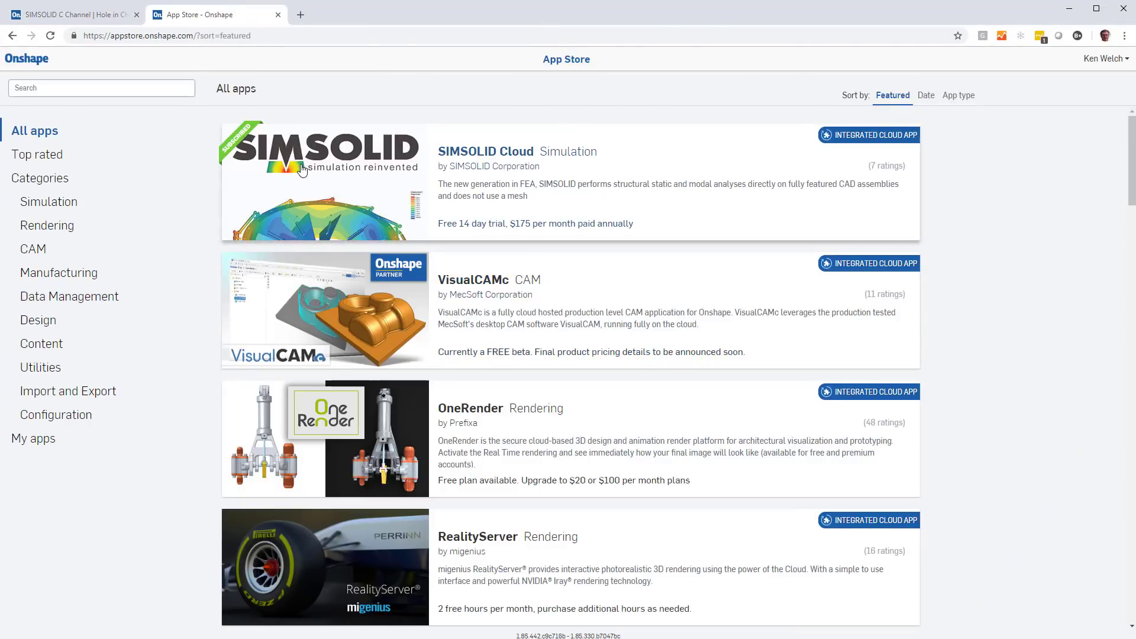
{"action": "left_click", "coordinate": [302, 169]}
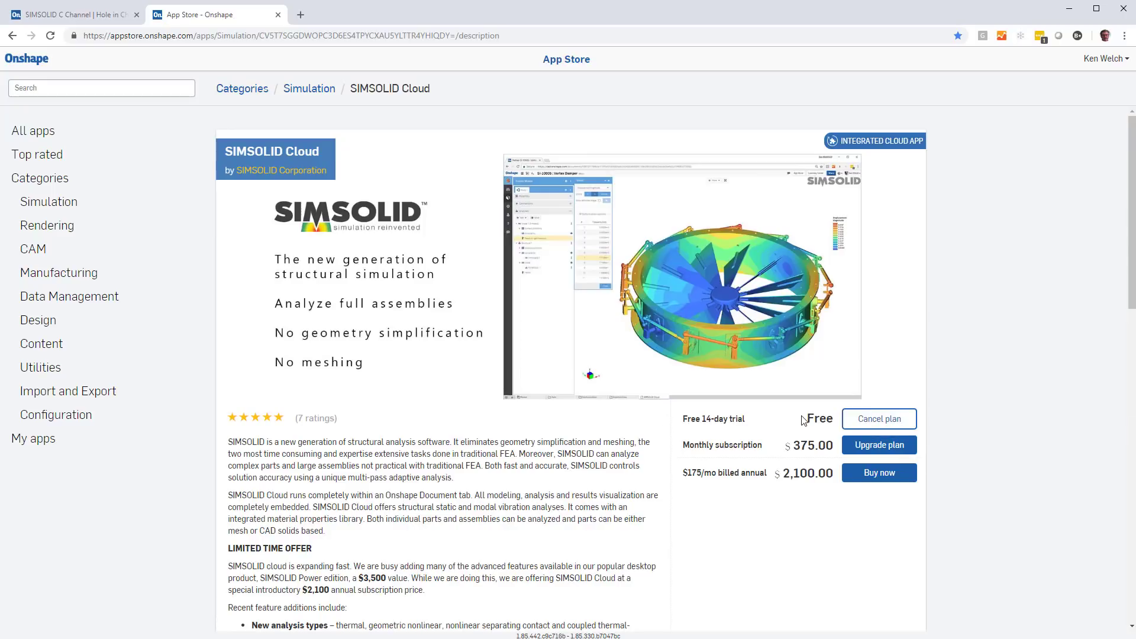
{"action": "left_click", "coordinate": [277, 14]}
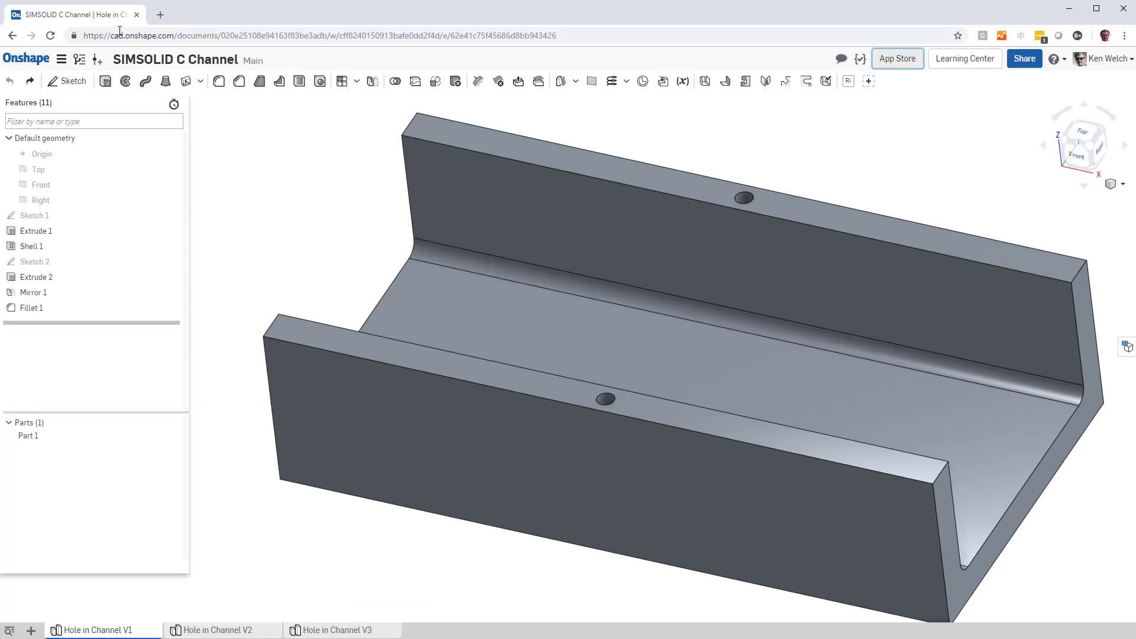
Step: Add the SIMSOLID Cloud application to the document as a new element
{"action": "left_click", "coordinate": [31, 631]}
{"action": "mouse_move", "coordinate": [101, 487]}
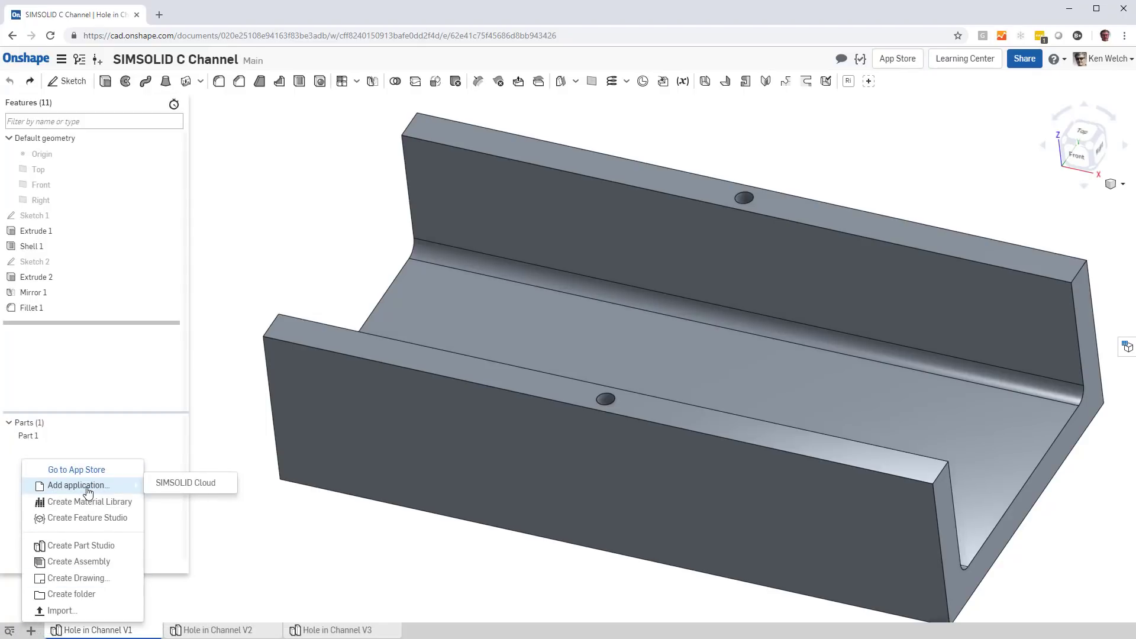
{"action": "left_click", "coordinate": [204, 486]}
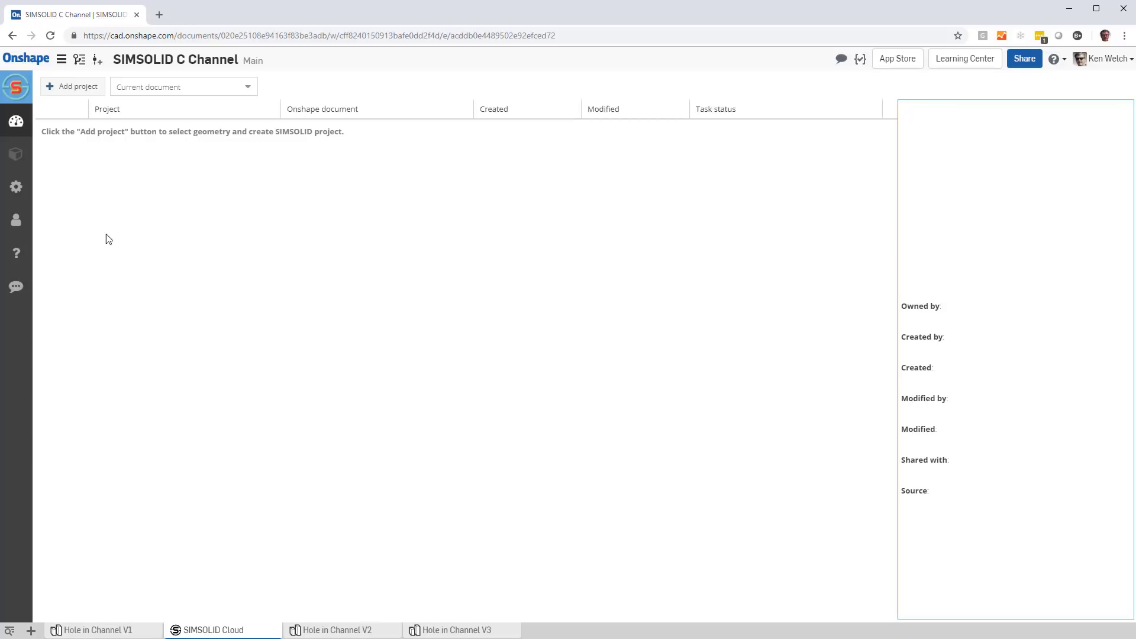
Step: Expand the SIMSOLID sidebar and step through the four-step intro walkthrough
{"action": "left_click", "coordinate": [14, 87]}
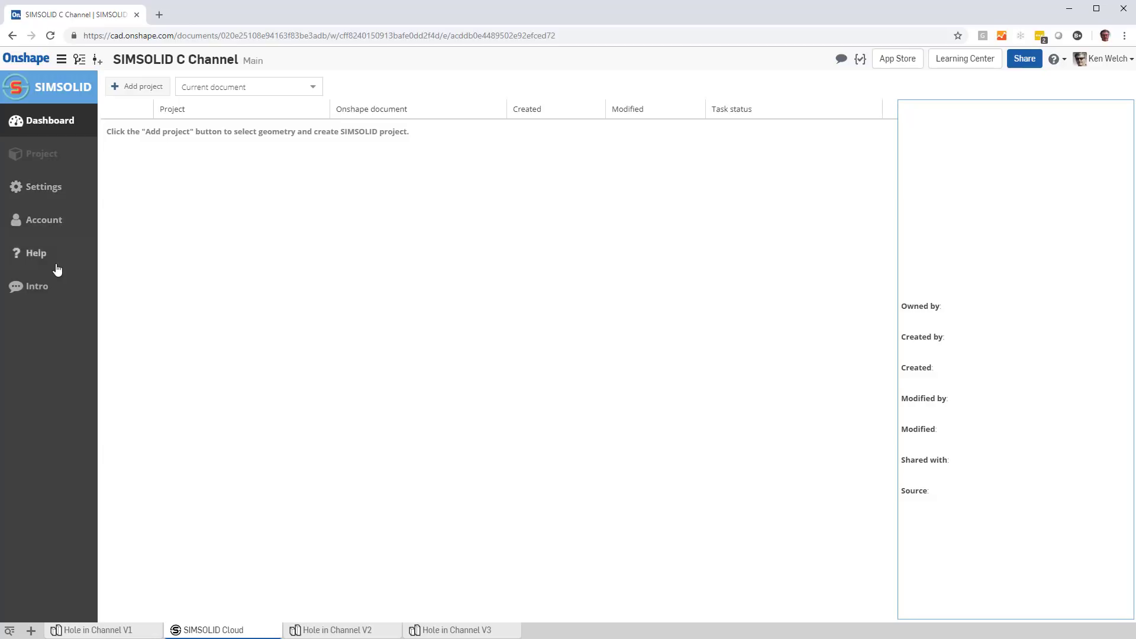
{"action": "left_click", "coordinate": [44, 292]}
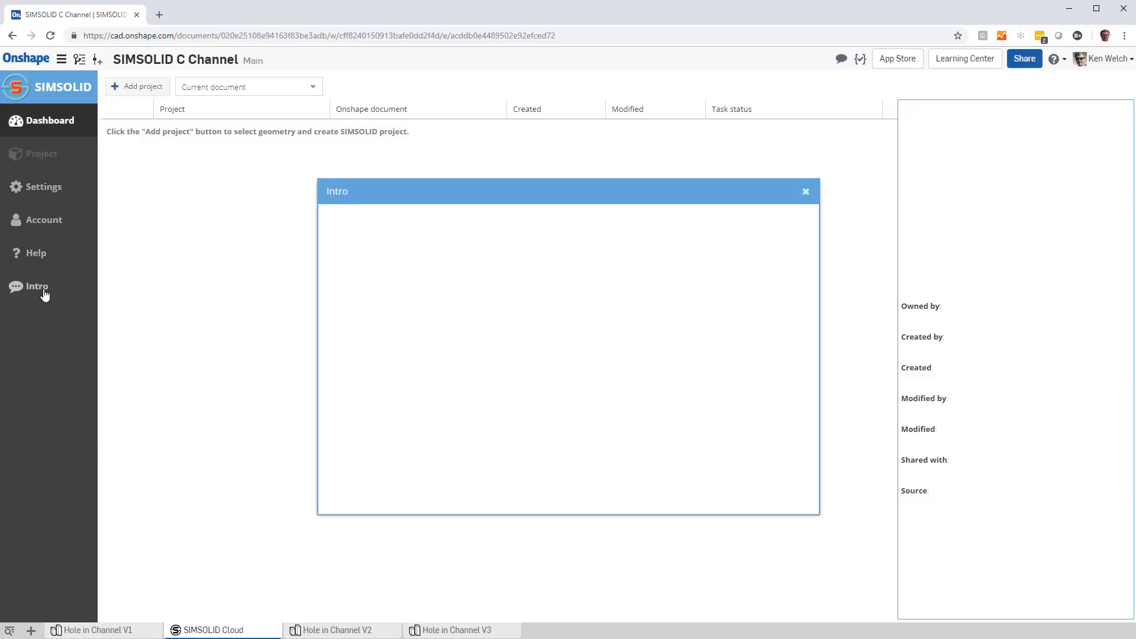
{"action": "left_click", "coordinate": [490, 269]}
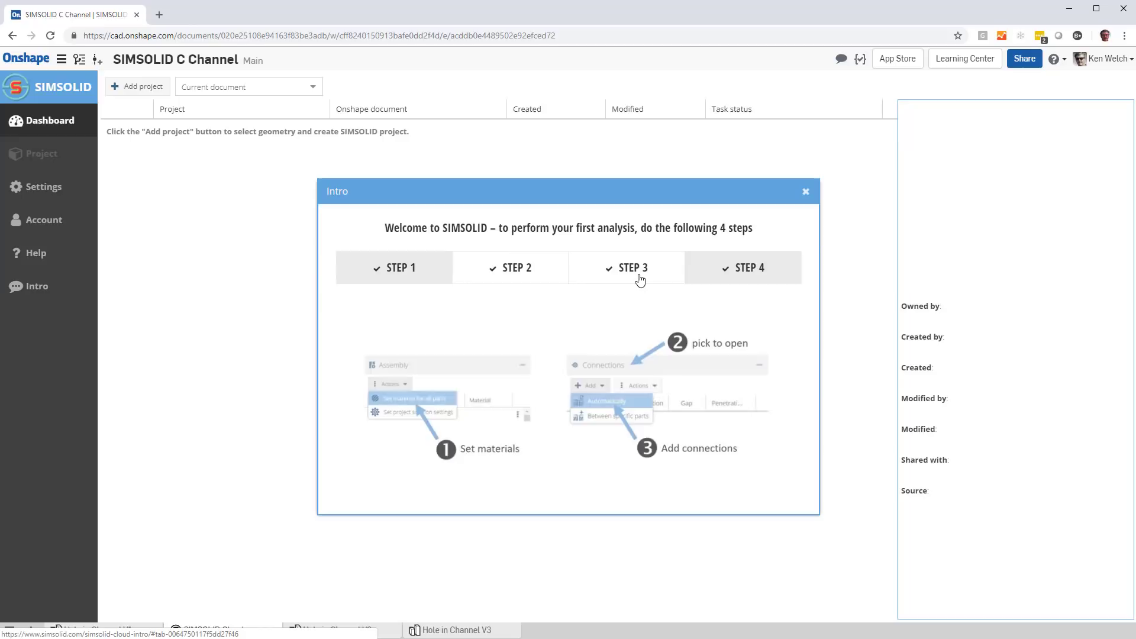
{"action": "left_click", "coordinate": [631, 267]}
{"action": "left_click", "coordinate": [743, 271]}
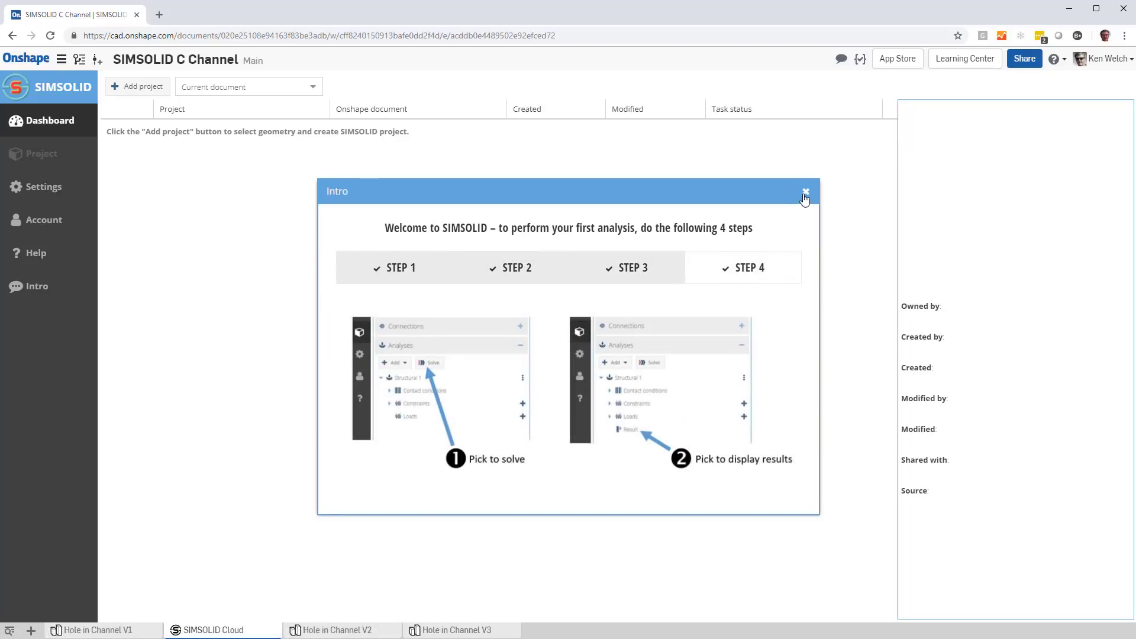
{"action": "left_click", "coordinate": [805, 193]}
Step: Browse the SIMSOLID help documentation
{"action": "left_click", "coordinate": [26, 259]}
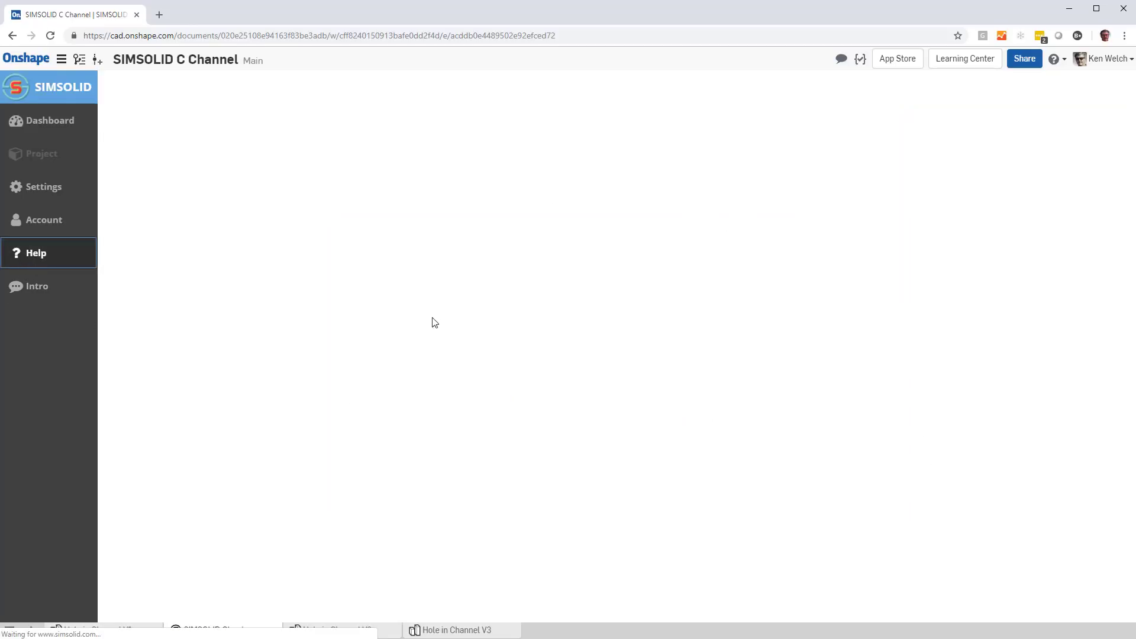
{"action": "scroll", "coordinate": [597, 426], "scroll_direction": "down", "scroll_amount": 3}
{"action": "scroll", "coordinate": [592, 424], "scroll_direction": "down", "scroll_amount": 1}
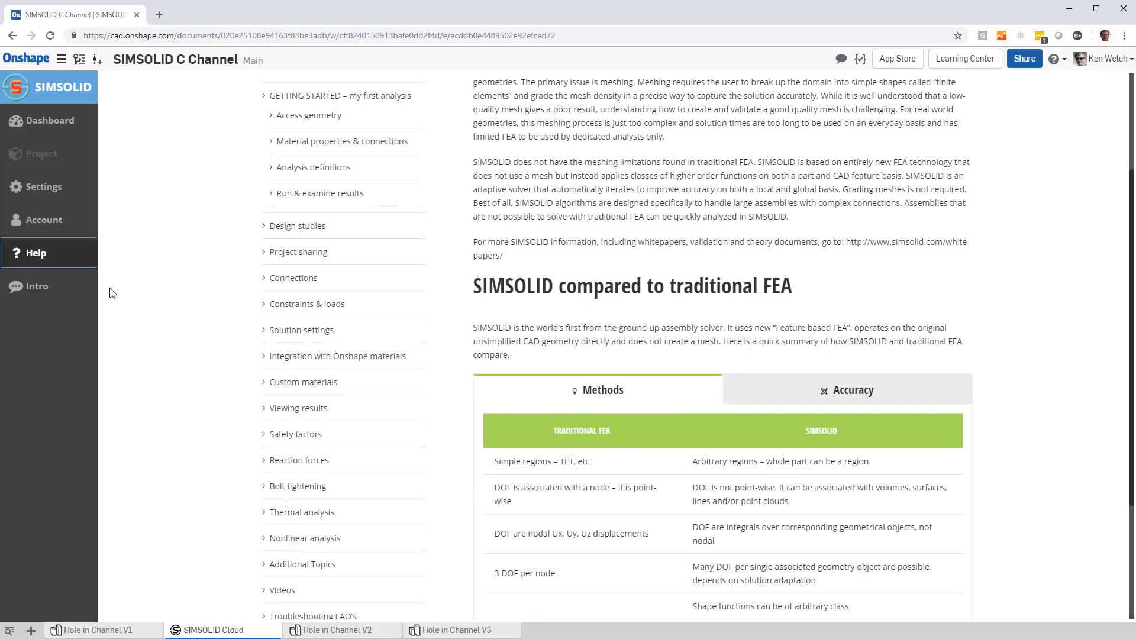
Step: Review the Units, Controls and Appearance settings pages without changing anything
{"action": "left_click", "coordinate": [32, 188]}
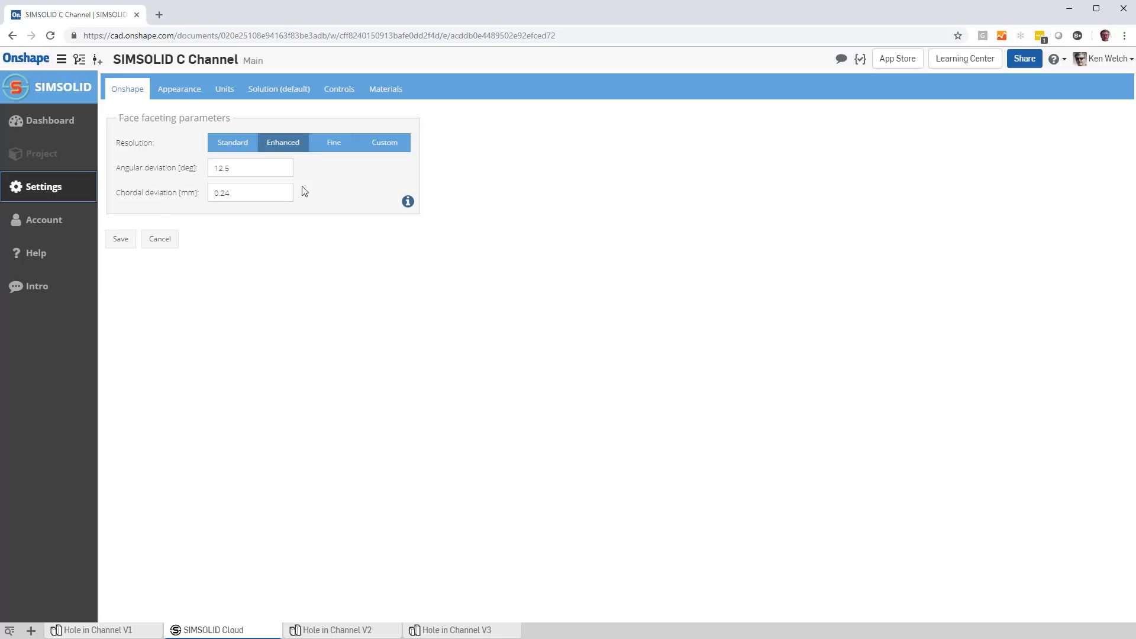
{"action": "left_click", "coordinate": [225, 90]}
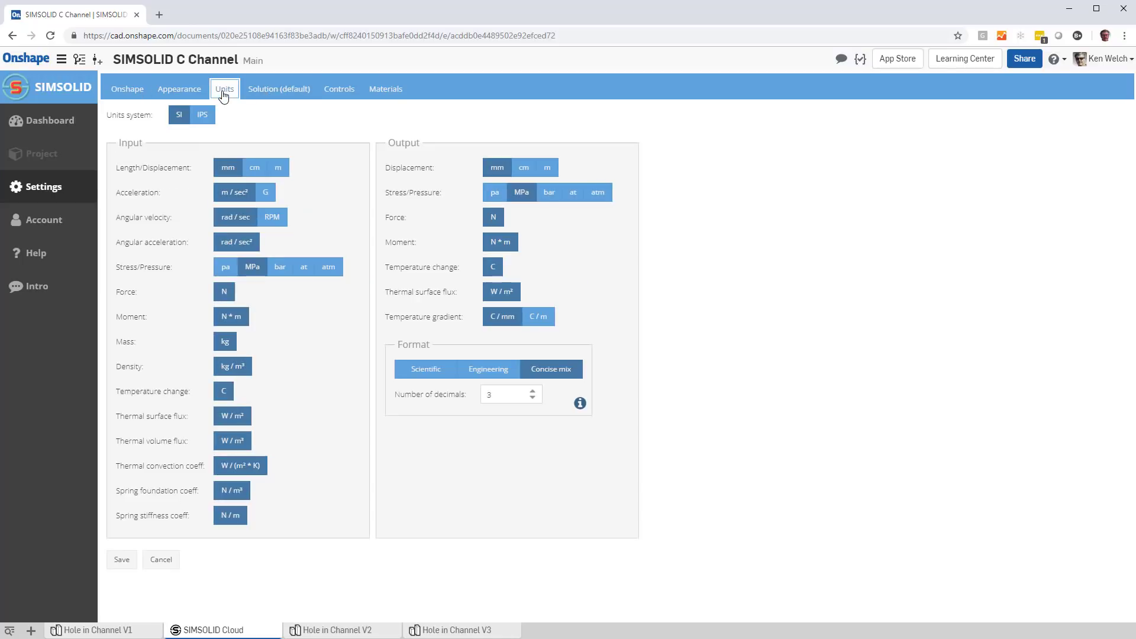
{"action": "left_click", "coordinate": [339, 93]}
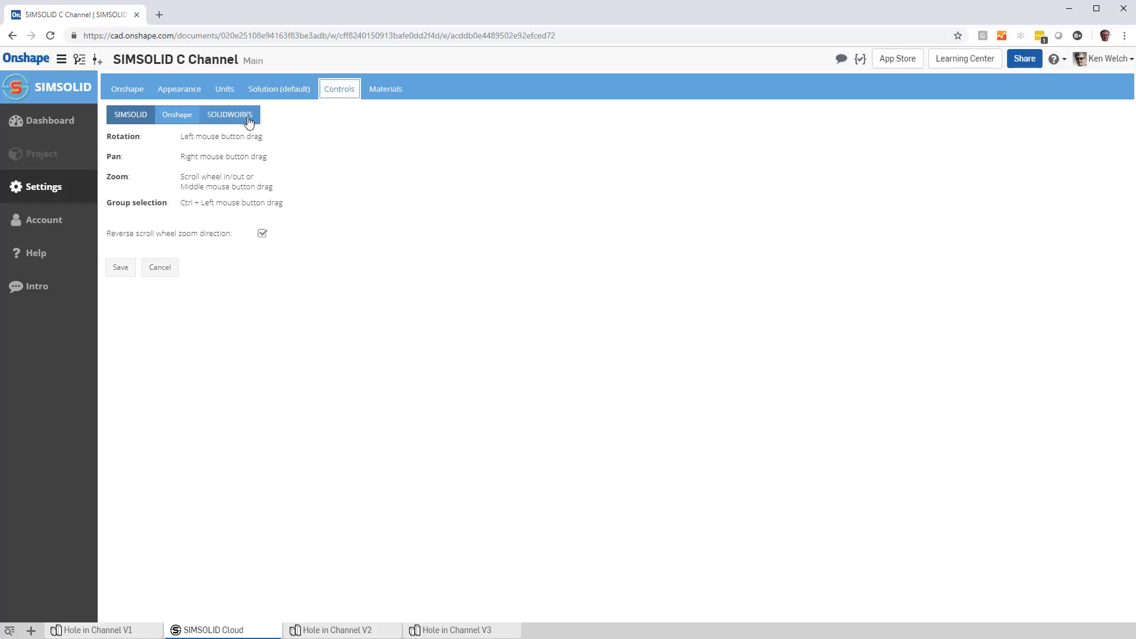
{"action": "left_click", "coordinate": [178, 91]}
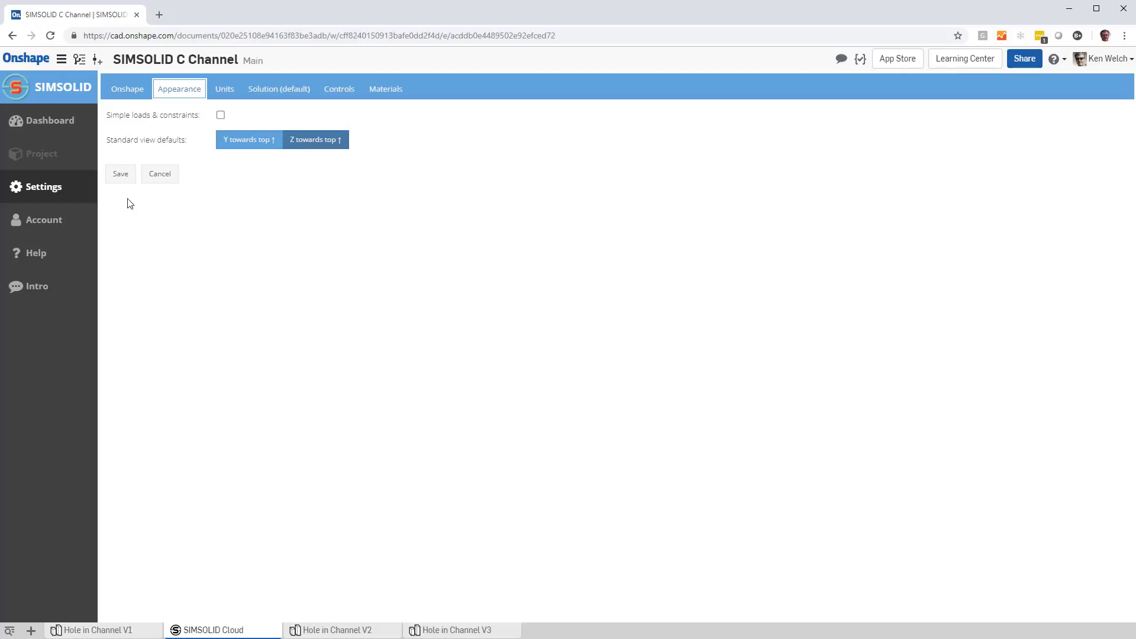
Step: Create a new SIMSOLID project from the Hole in Channel V1 part studio
{"action": "left_click", "coordinate": [51, 122]}
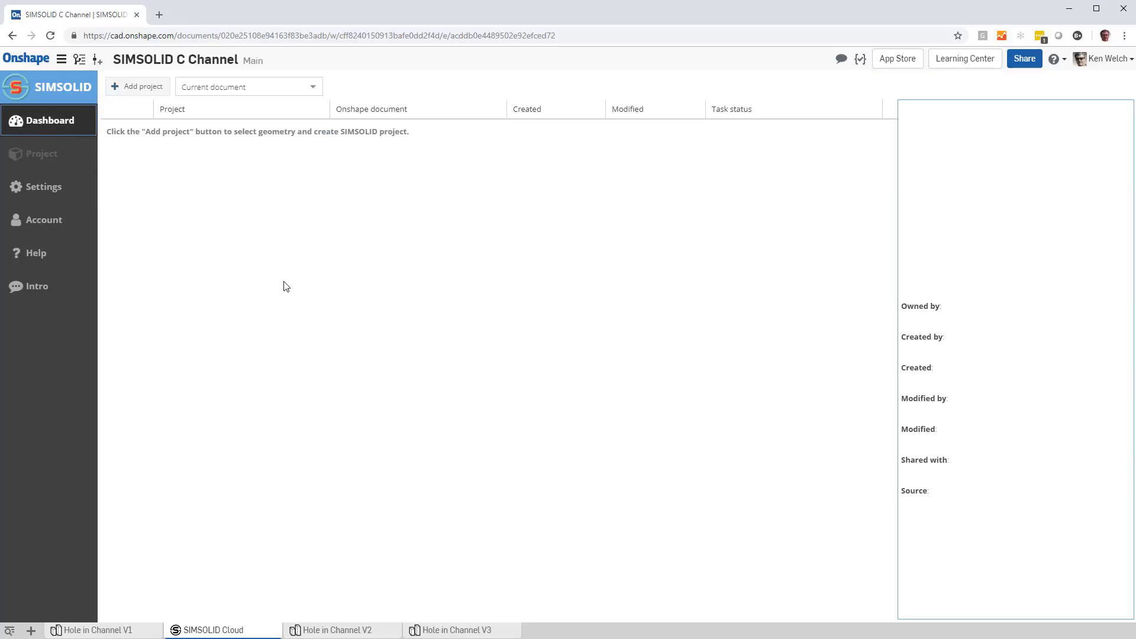
{"action": "left_click", "coordinate": [140, 89]}
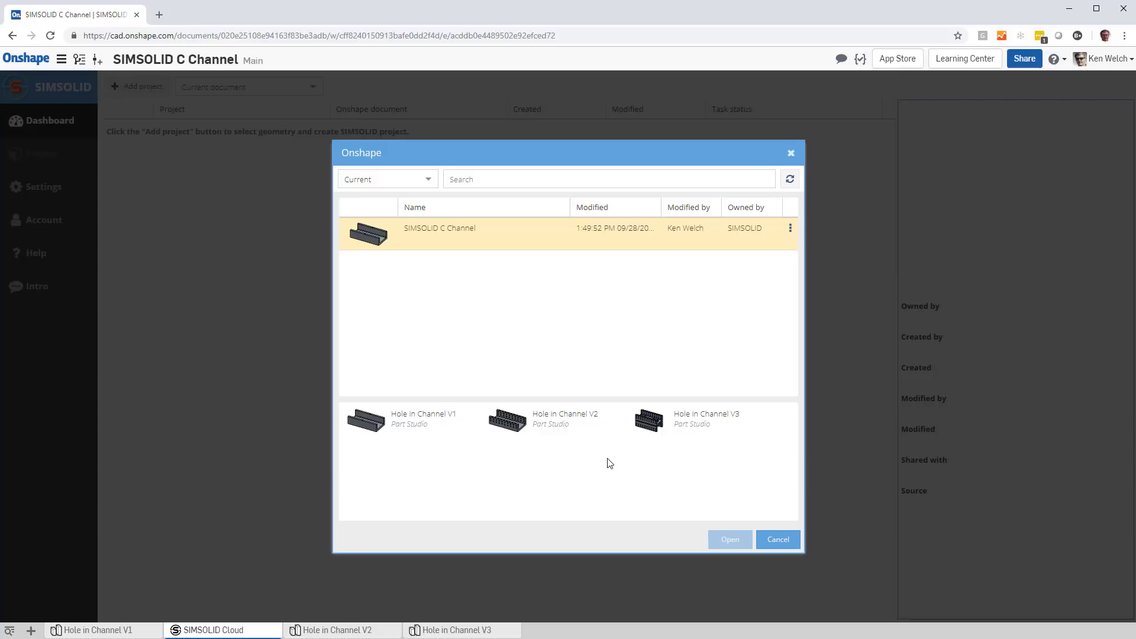
{"action": "double_click", "coordinate": [367, 421]}
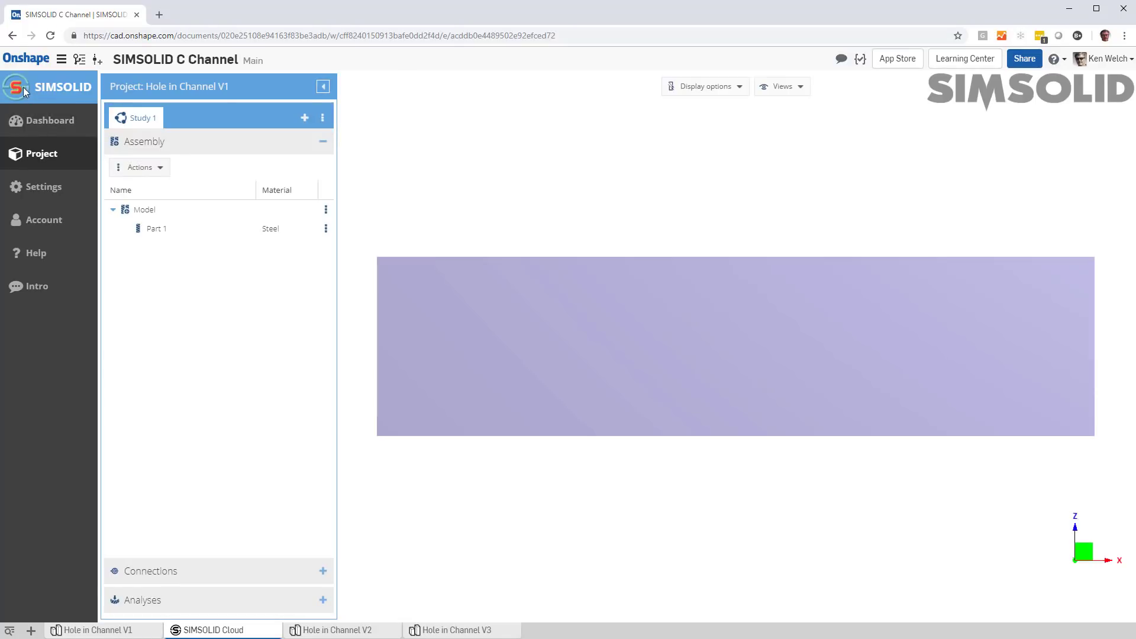
Step: Add a Linear Structural analysis under Study 1's Analyses section
{"action": "left_click", "coordinate": [15, 86]}
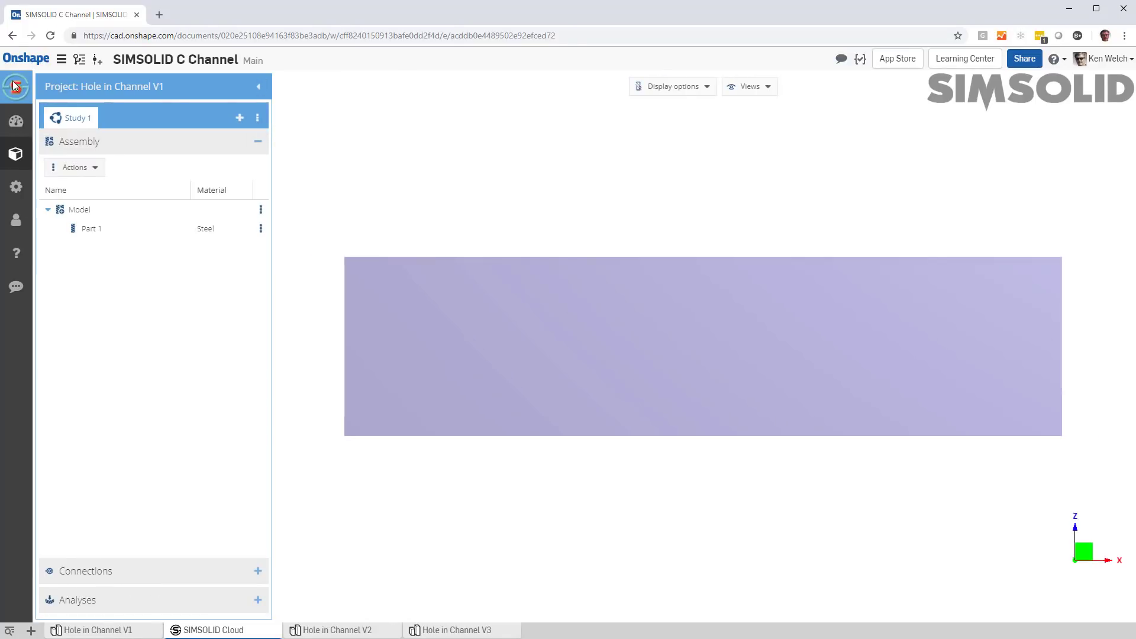
{"action": "mouse_move", "coordinate": [575, 302]}
{"action": "left_mouse_down"}
{"action": "mouse_move", "coordinate": [609, 433]}
{"action": "mouse_move", "coordinate": [723, 274]}
{"action": "mouse_move", "coordinate": [645, 388]}
{"action": "mouse_move", "coordinate": [798, 383]}
{"action": "mouse_move", "coordinate": [776, 348]}
{"action": "mouse_move", "coordinate": [591, 302]}
{"action": "left_mouse_up"}
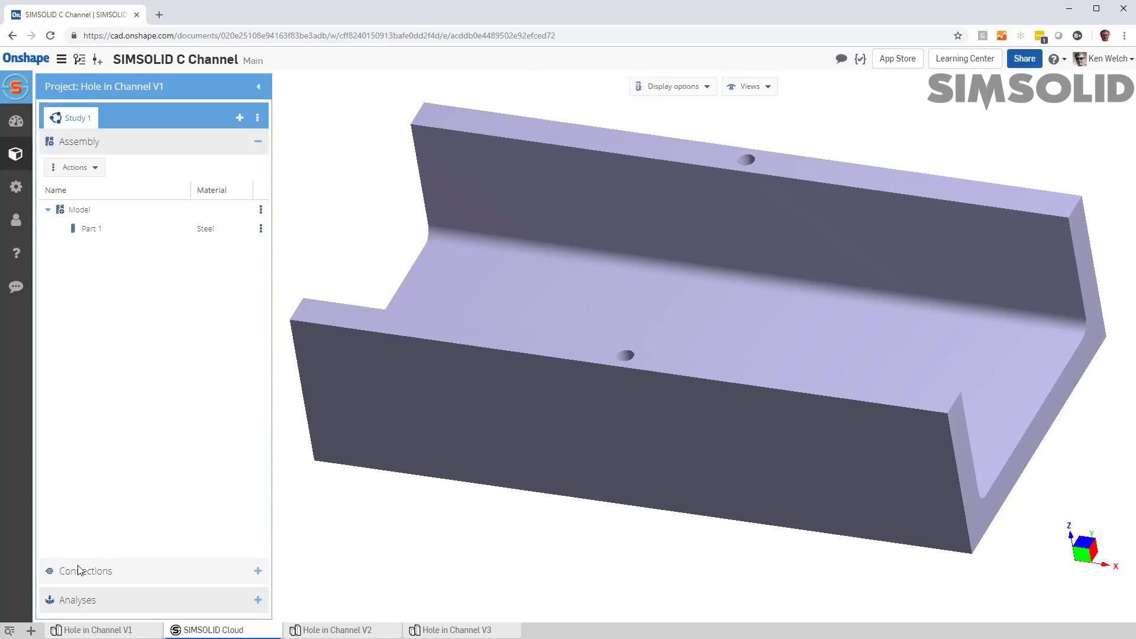
{"action": "left_click_drag", "start_coordinate": [780, 359], "coordinate": [772, 393]}
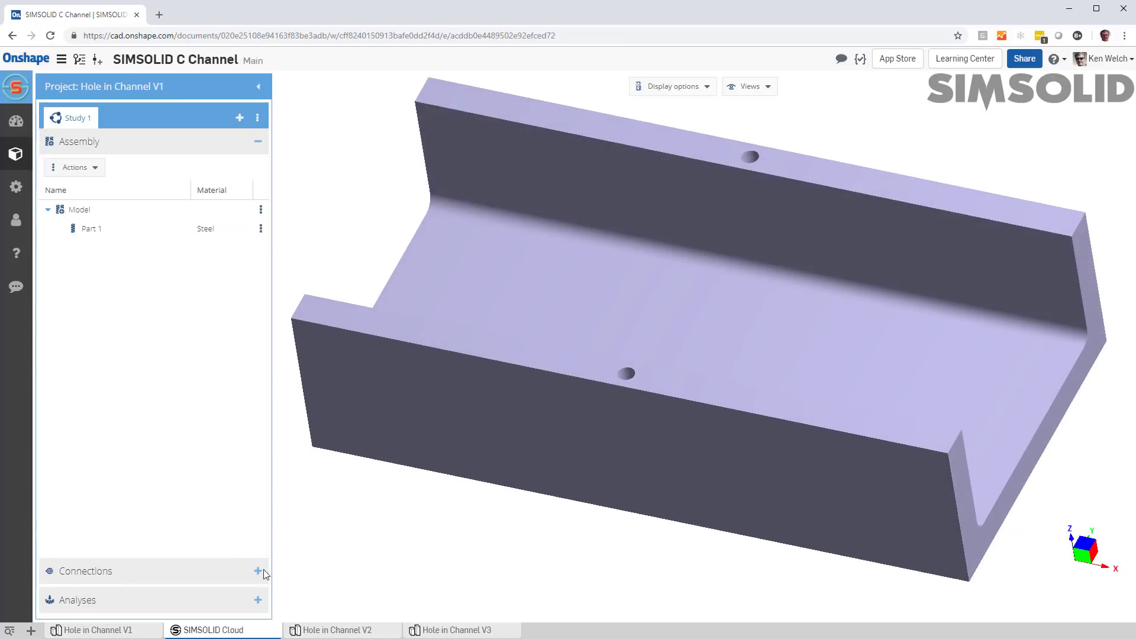
{"action": "left_click", "coordinate": [88, 598]}
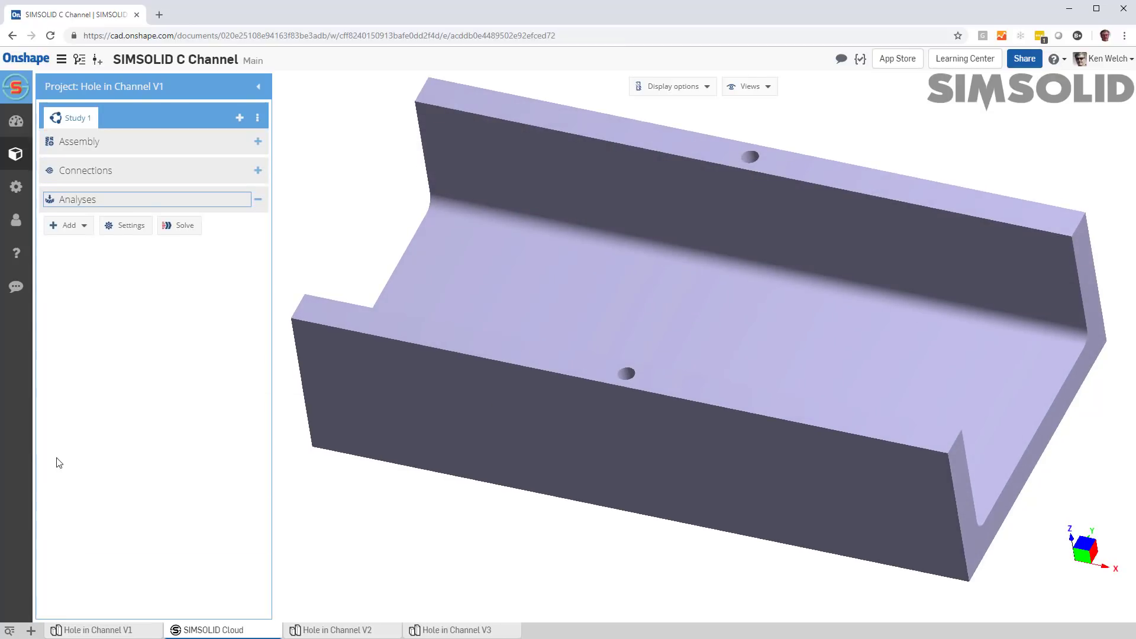
{"action": "left_click", "coordinate": [82, 228]}
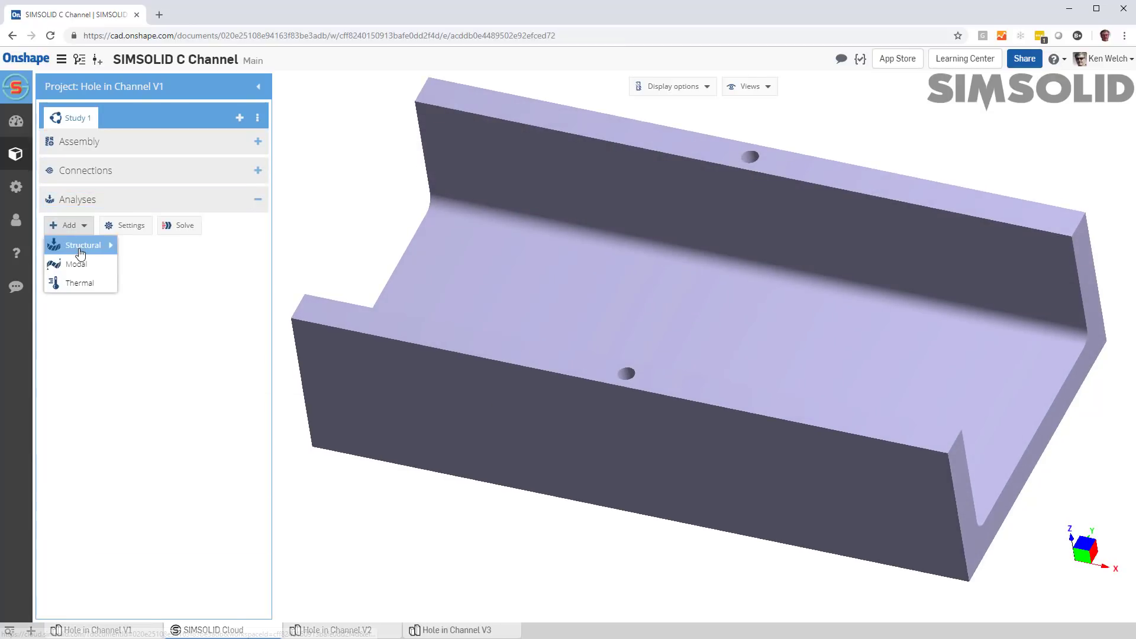
{"action": "mouse_move", "coordinate": [80, 249]}
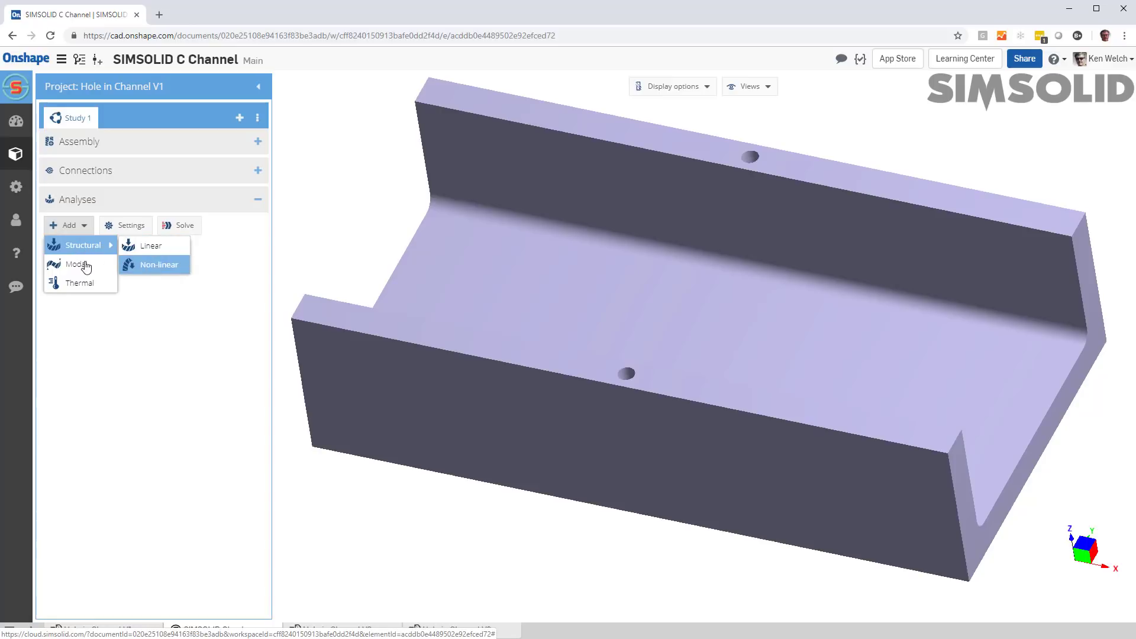
{"action": "left_click", "coordinate": [166, 251]}
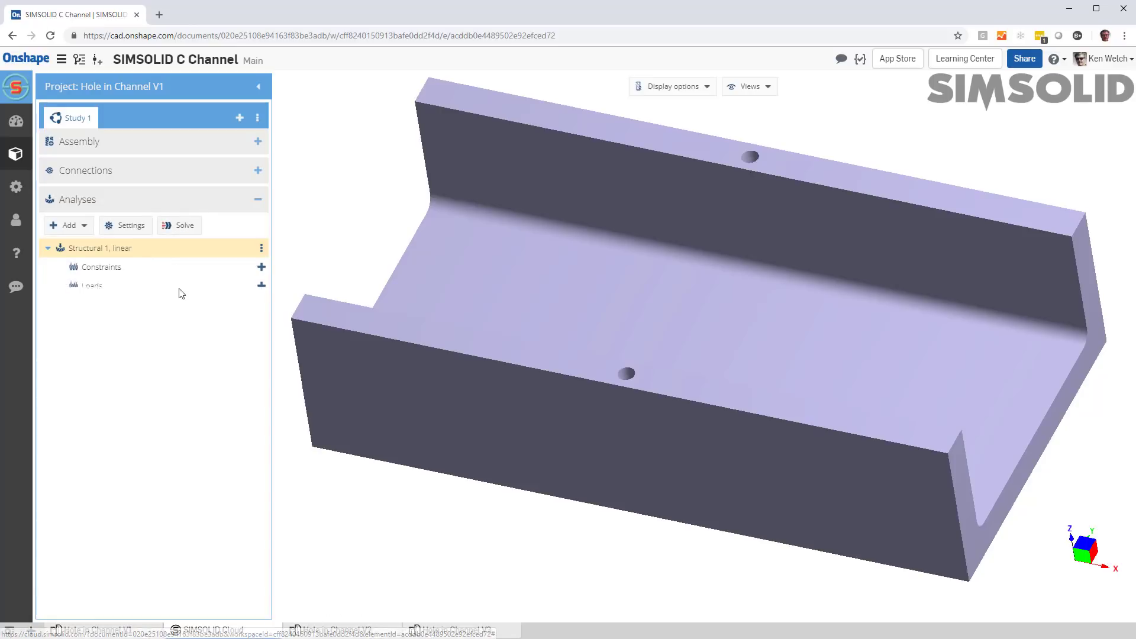
Step: Fix one end face of the channel with an Immovable constraint
{"action": "left_click", "coordinate": [262, 268]}
{"action": "left_click", "coordinate": [308, 275]}
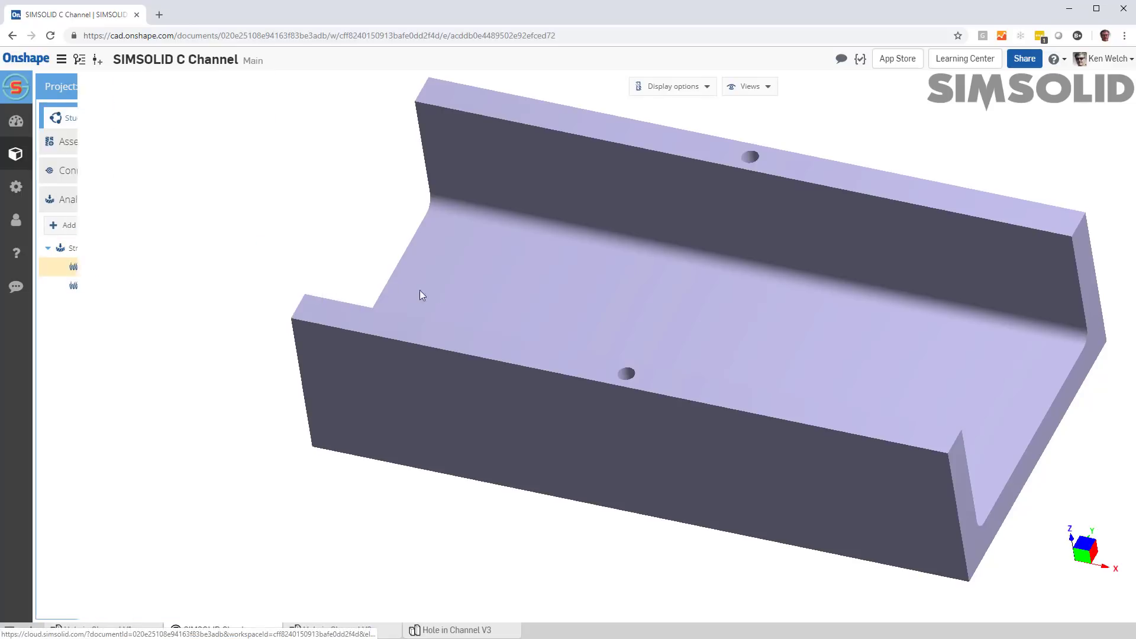
{"action": "right_click_drag", "start_coordinate": [420, 290], "coordinate": [503, 344]}
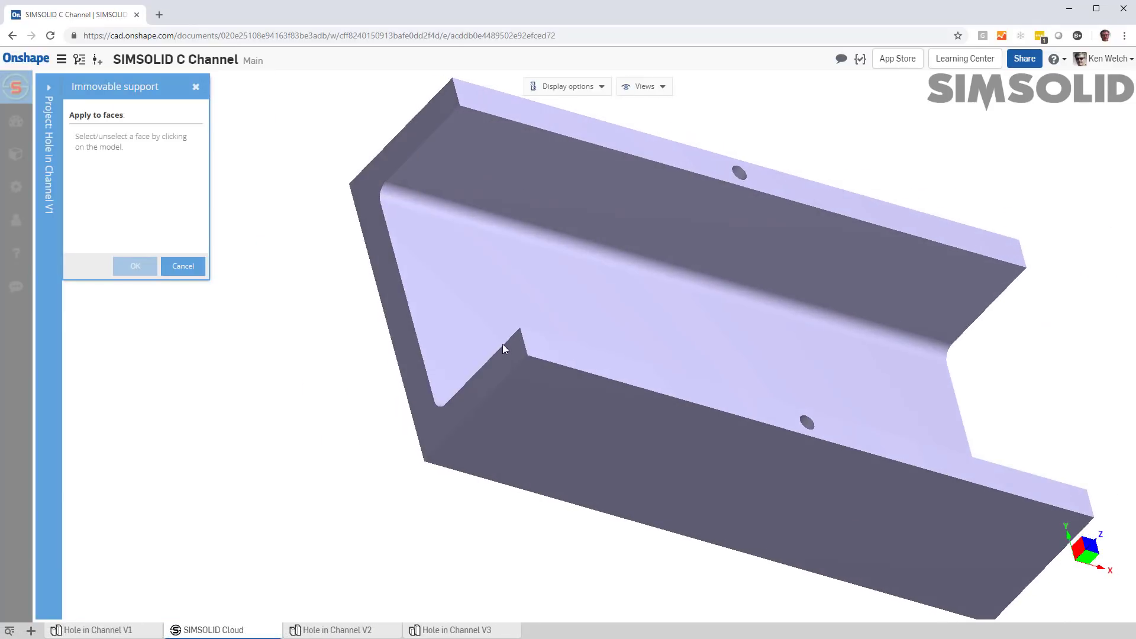
{"action": "left_click", "coordinate": [449, 410]}
{"action": "left_click", "coordinate": [135, 265]}
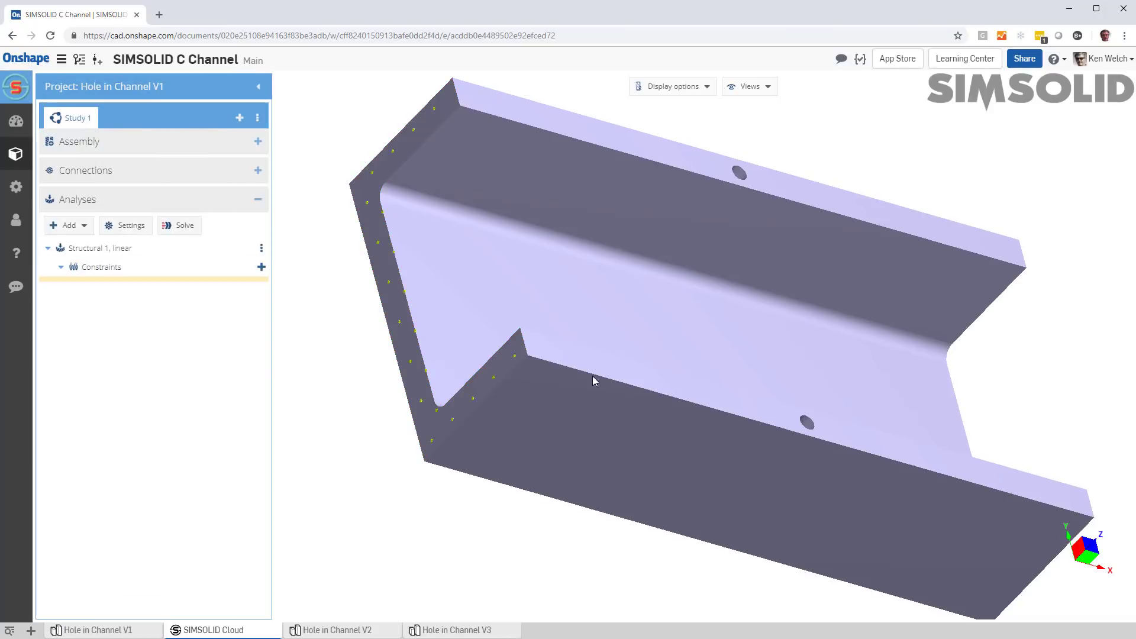
Step: Apply a -1 MPa pressure load to the channel's other end face
{"action": "right_click_drag", "start_coordinate": [592, 375], "coordinate": [424, 207]}
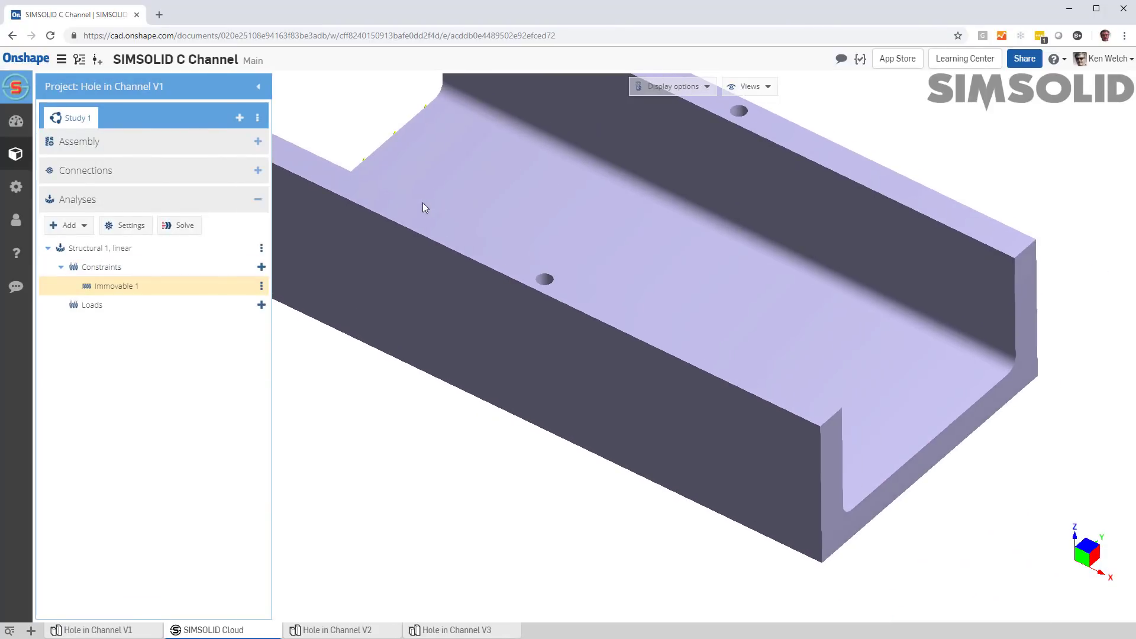
{"action": "left_click", "coordinate": [261, 304]}
{"action": "left_click", "coordinate": [299, 315]}
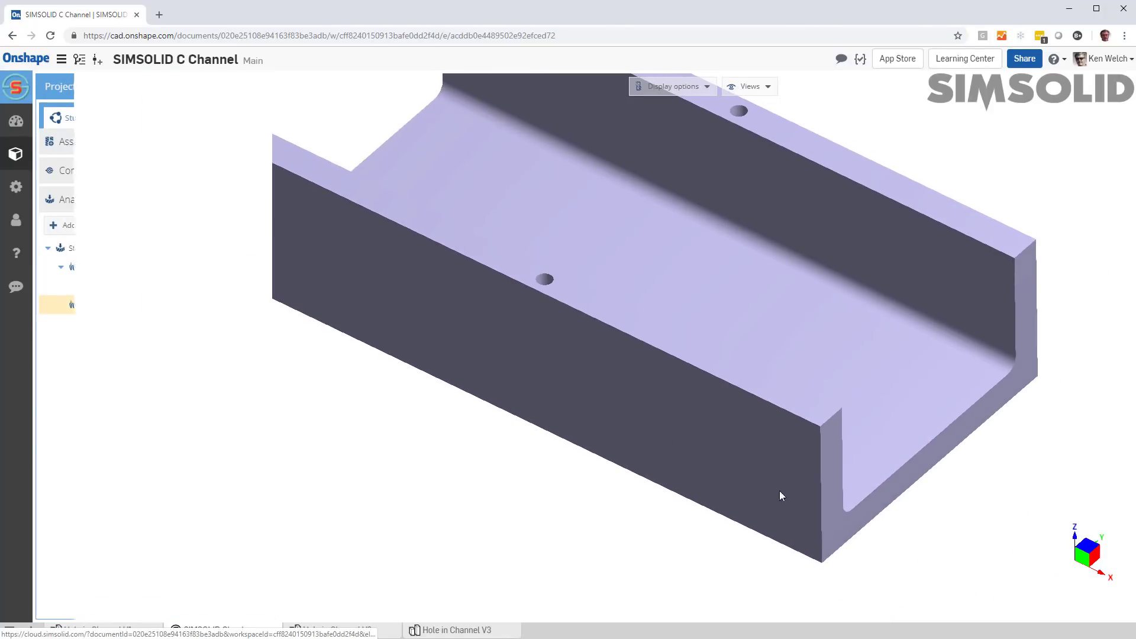
{"action": "left_click", "coordinate": [839, 534]}
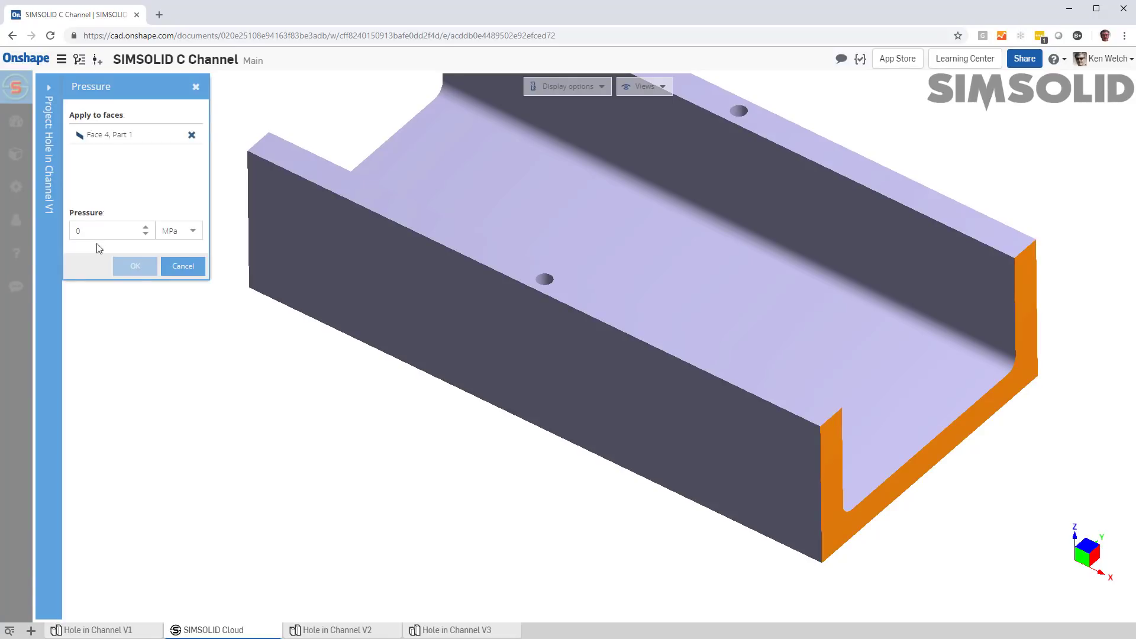
{"action": "double_click", "coordinate": [77, 231]}
{"action": "type", "text": "-1"}
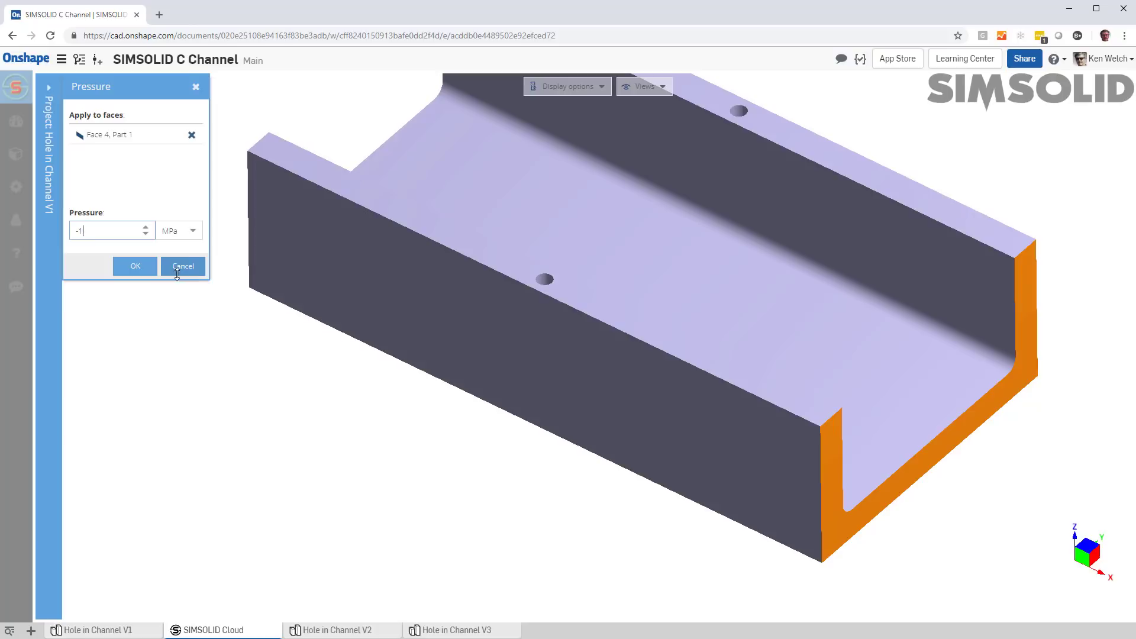
{"action": "left_click", "coordinate": [135, 266]}
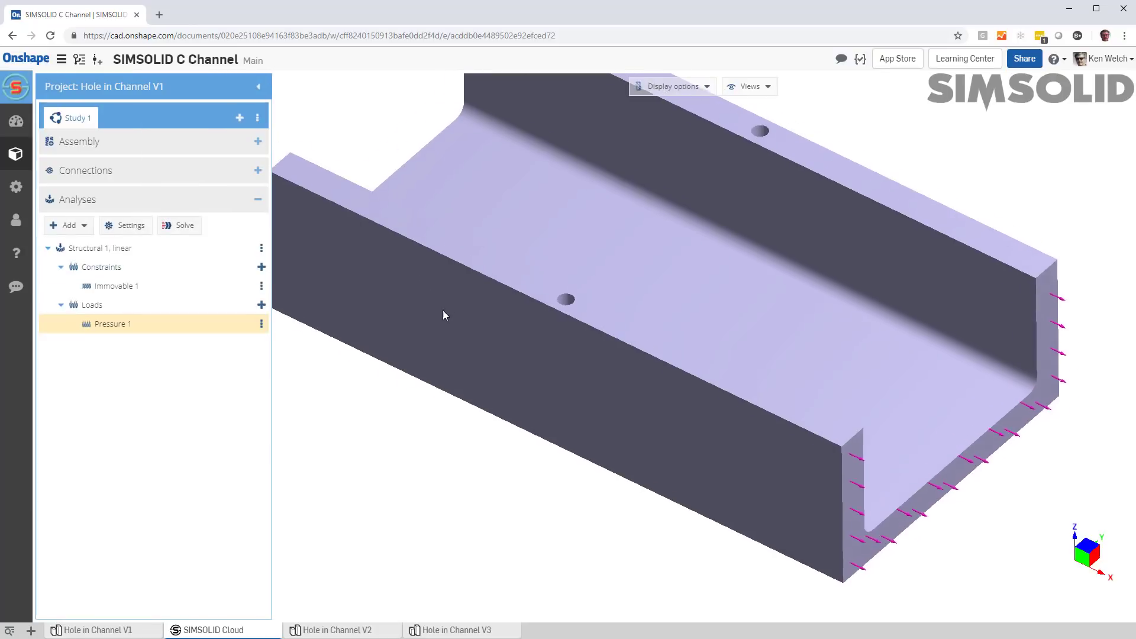
{"action": "middle_click_drag", "start_coordinate": [443, 310], "coordinate": [721, 425]}
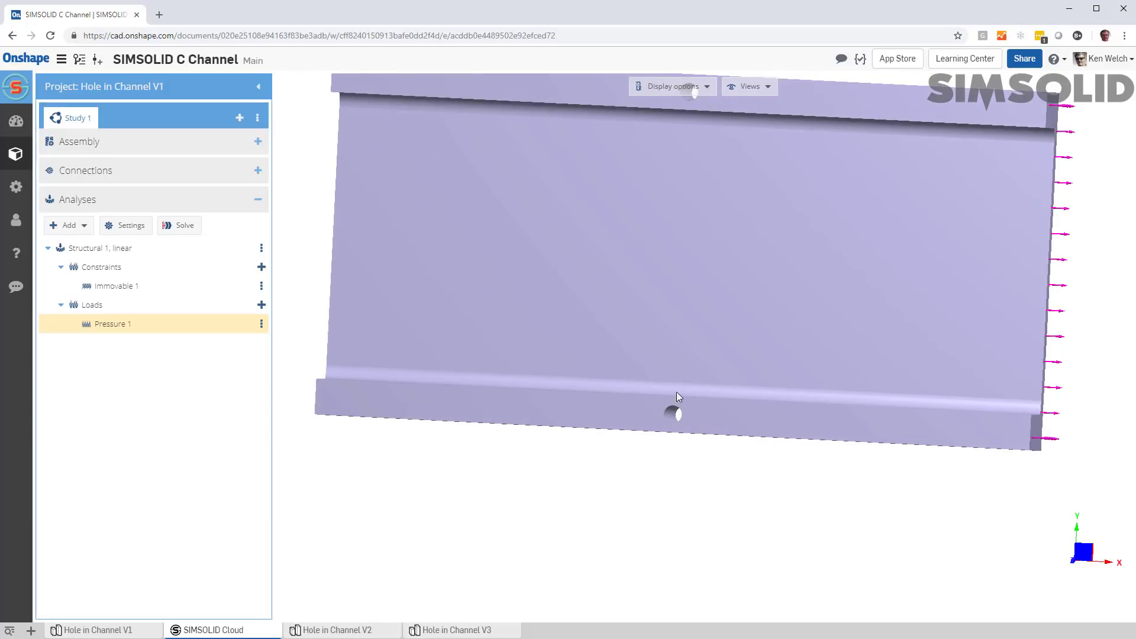
{"action": "middle_click_drag", "start_coordinate": [659, 423], "coordinate": [545, 353]}
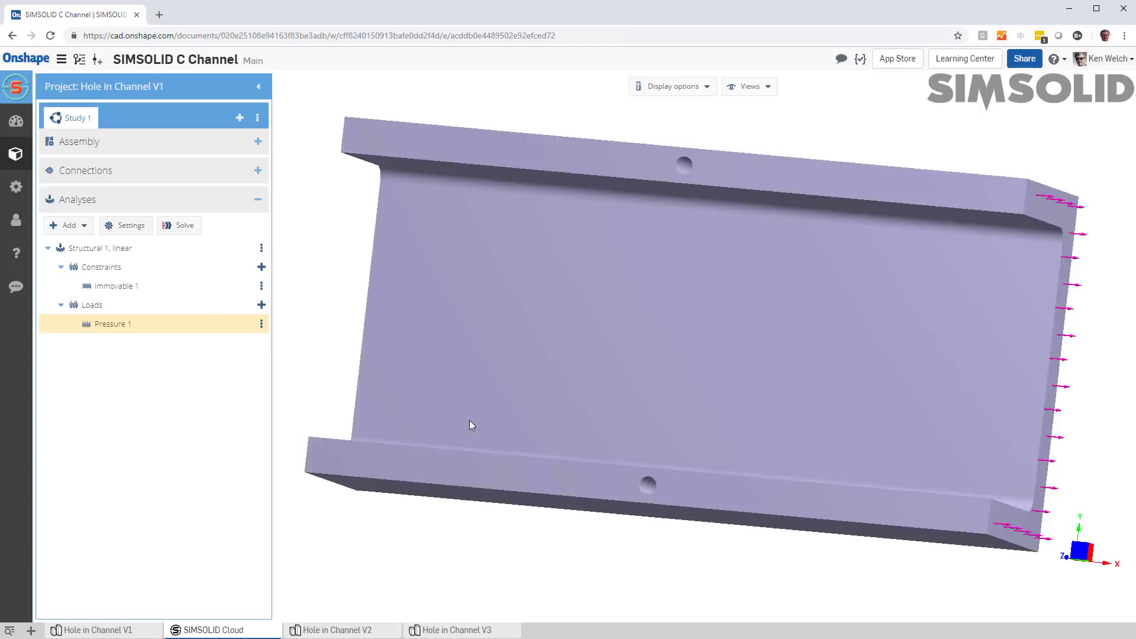
{"action": "middle_click_drag", "start_coordinate": [469, 426], "coordinate": [491, 405]}
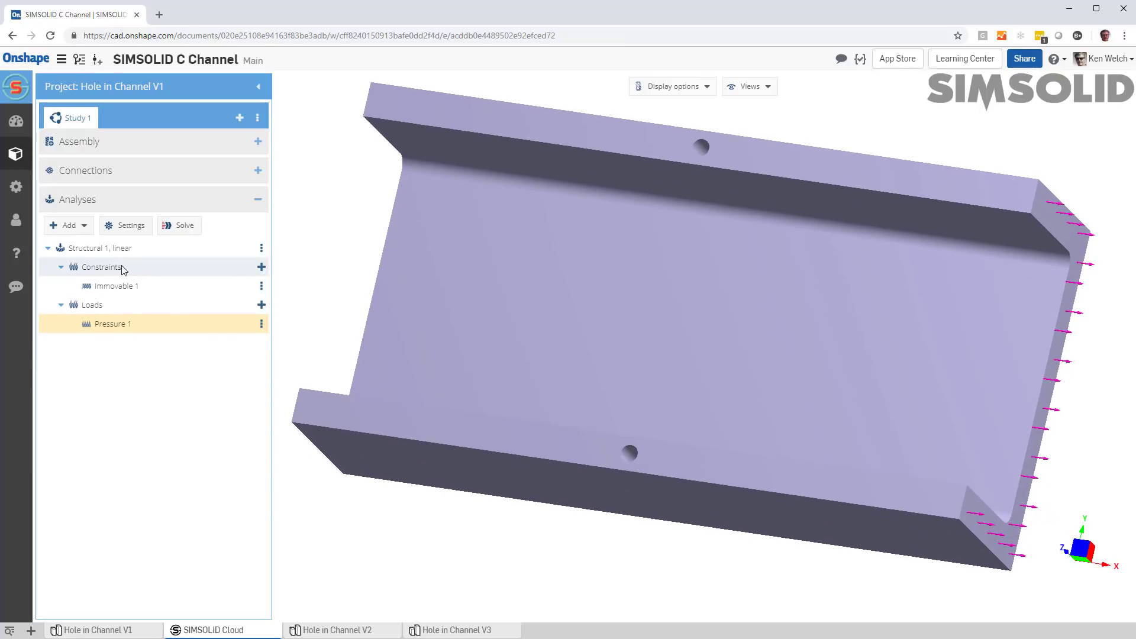
Step: Solve Structural 1 and show displacement magnitude on the undeformed channel
{"action": "left_click", "coordinate": [181, 226]}
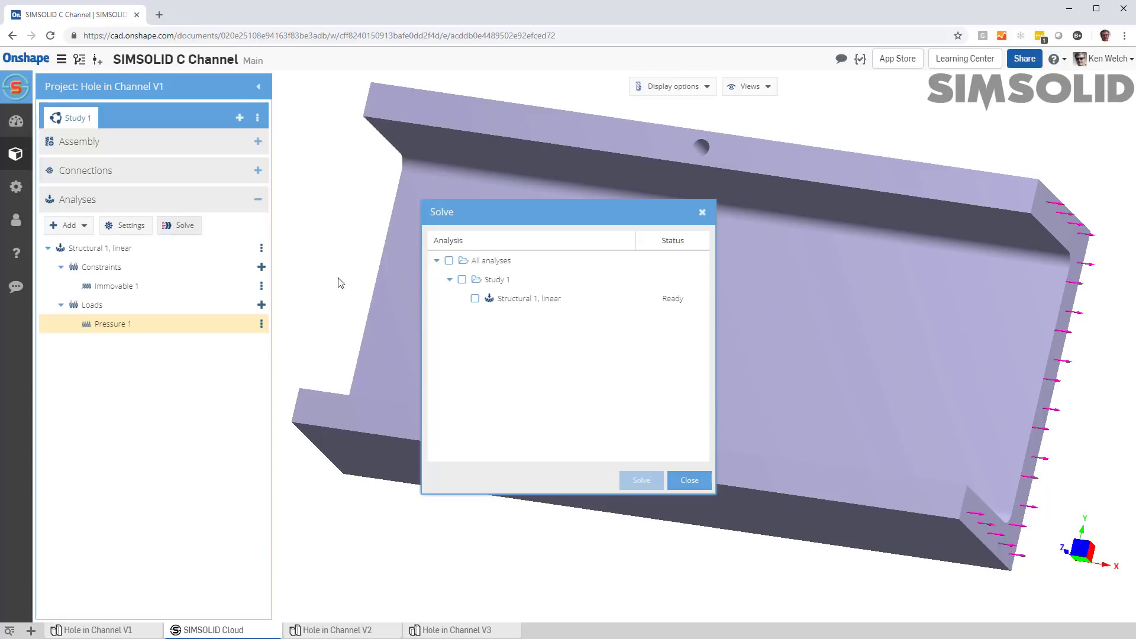
{"action": "left_click", "coordinate": [474, 298]}
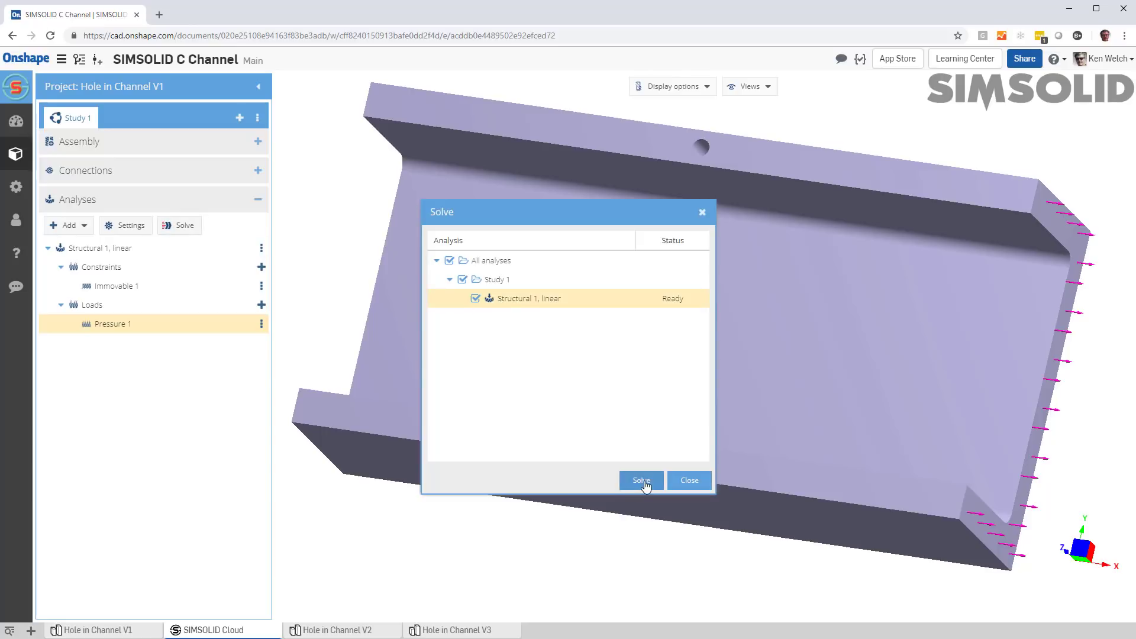
{"action": "left_click", "coordinate": [642, 480]}
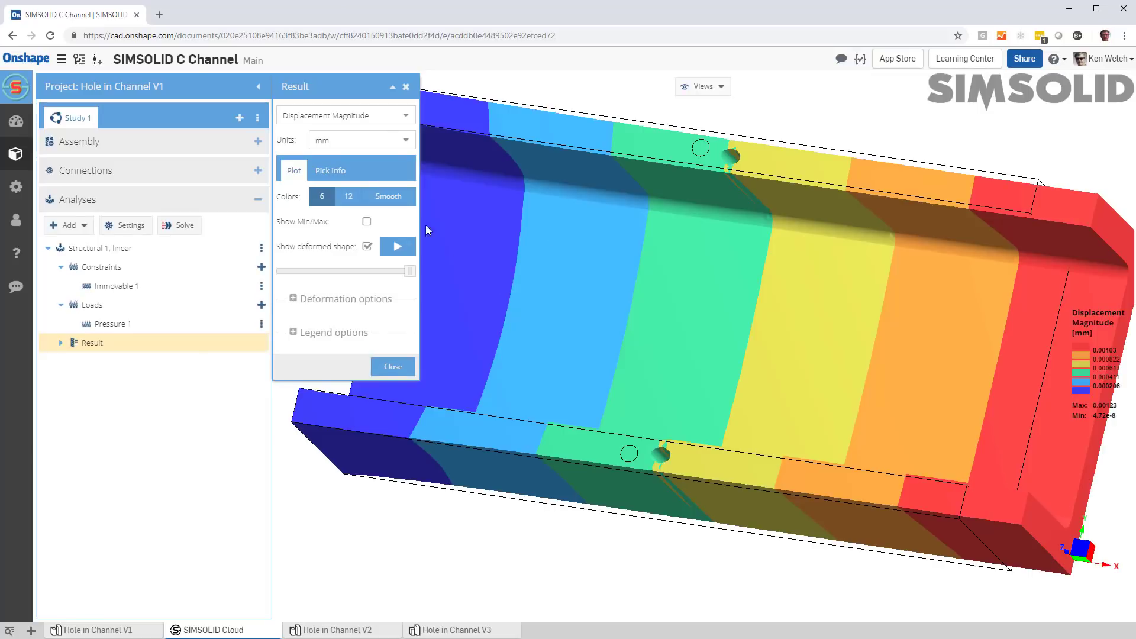
{"action": "left_click", "coordinate": [367, 247]}
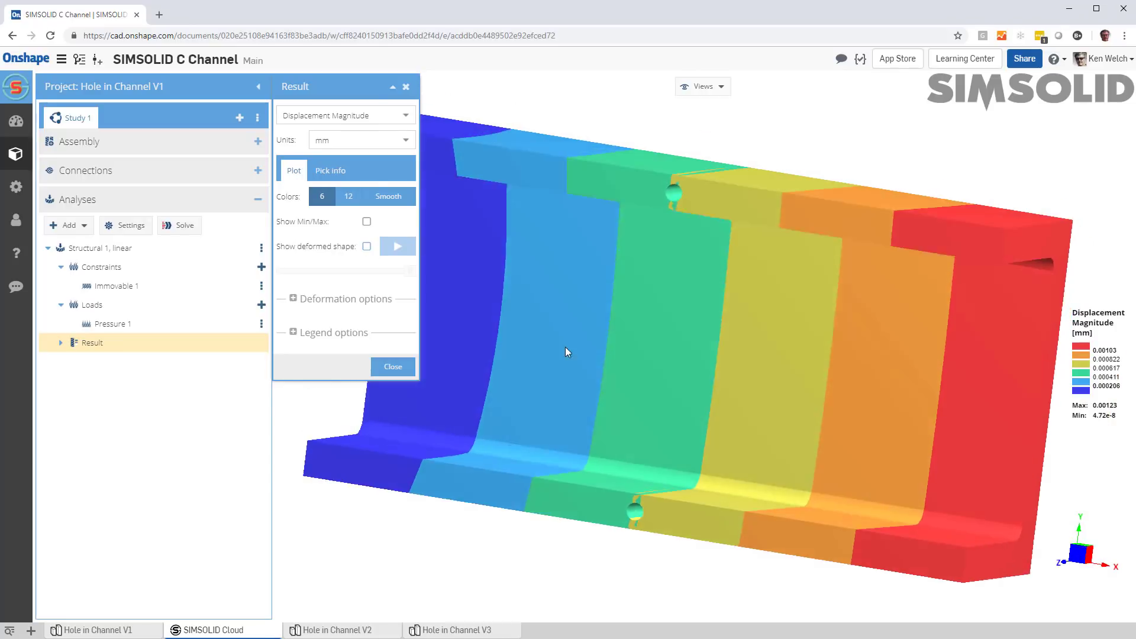
{"action": "scroll", "coordinate": [665, 362], "scroll_direction": "down", "scroll_amount": 3}
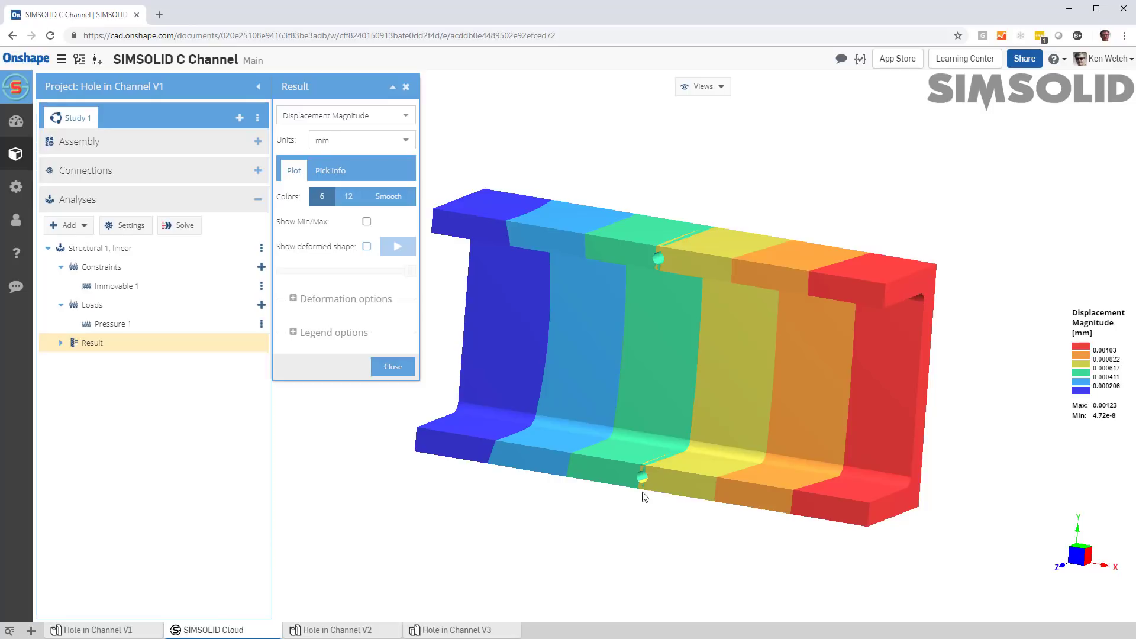
{"action": "left_click", "coordinate": [406, 116]}
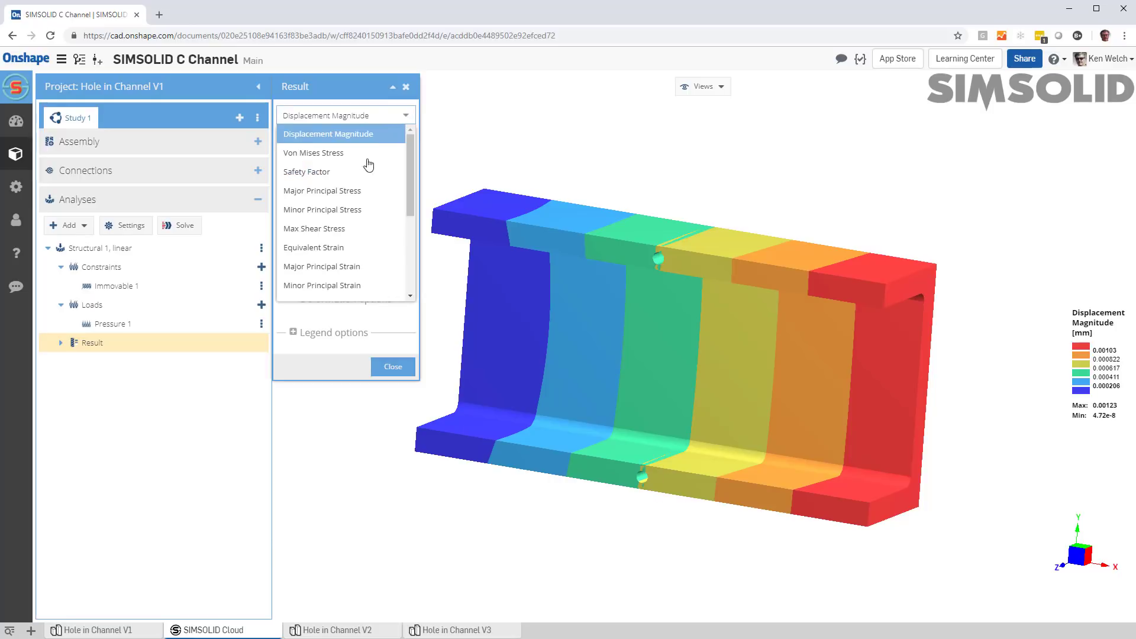
Step: Display Major Principal Stress and inspect the stress concentrations around the two holes
{"action": "left_click", "coordinate": [354, 194]}
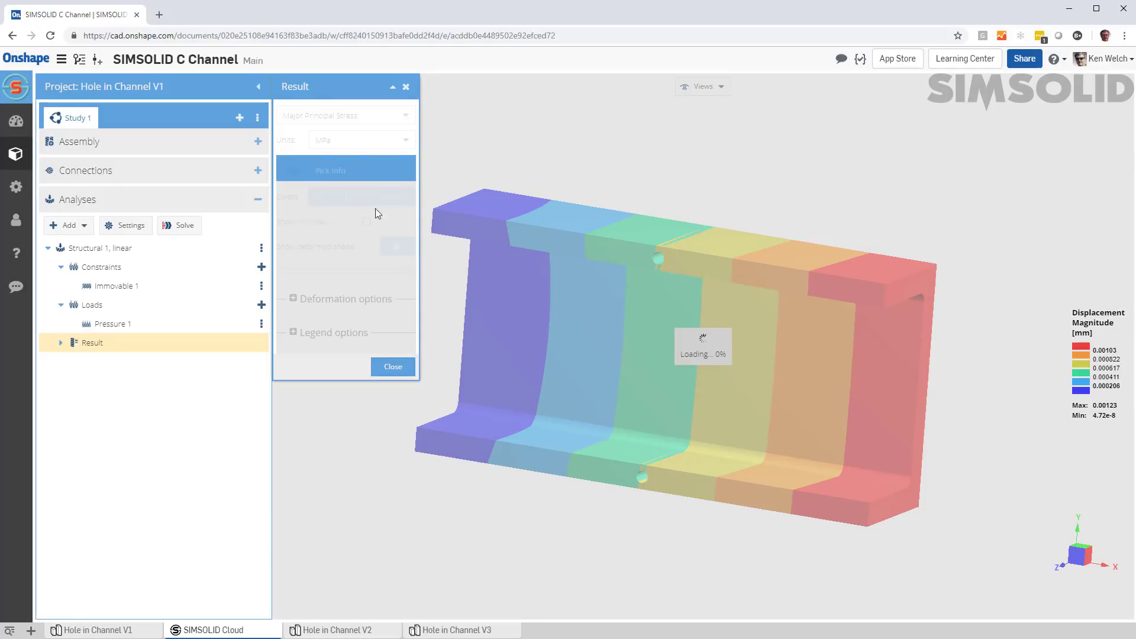
{"action": "scroll", "coordinate": [636, 478], "scroll_direction": "up", "scroll_amount": 5}
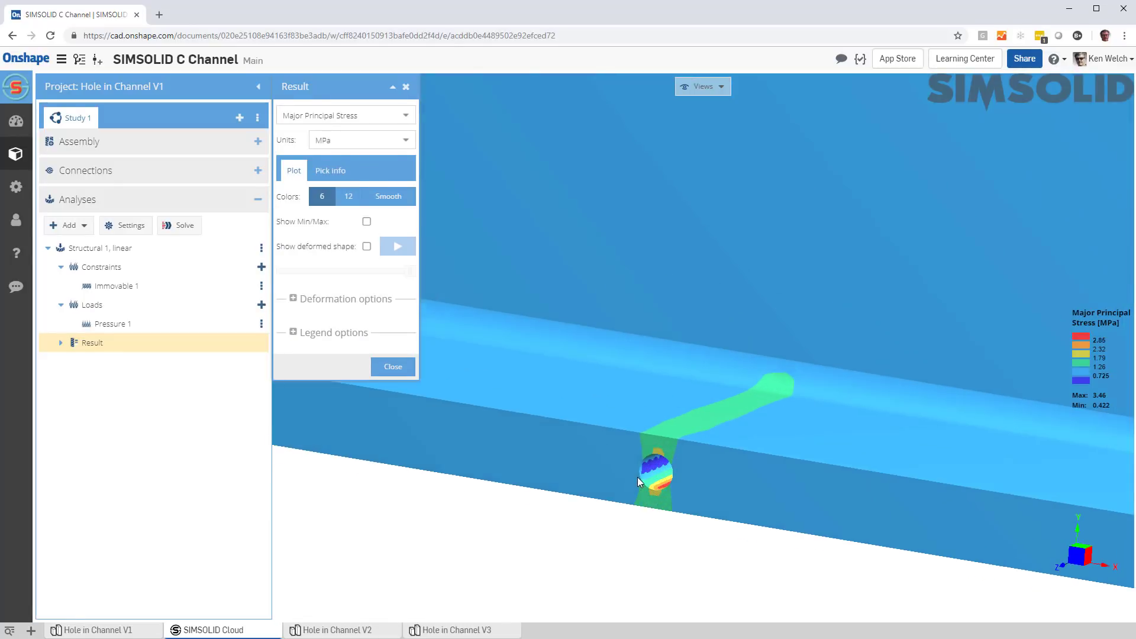
{"action": "mouse_move", "coordinate": [663, 492]}
{"action": "left_mouse_down"}
{"action": "mouse_move", "coordinate": [721, 472]}
{"action": "mouse_move", "coordinate": [708, 460]}
{"action": "mouse_move", "coordinate": [670, 500]}
{"action": "mouse_move", "coordinate": [650, 477]}
{"action": "left_mouse_up"}
{"action": "scroll", "coordinate": [650, 477], "scroll_direction": "down", "scroll_amount": 5}
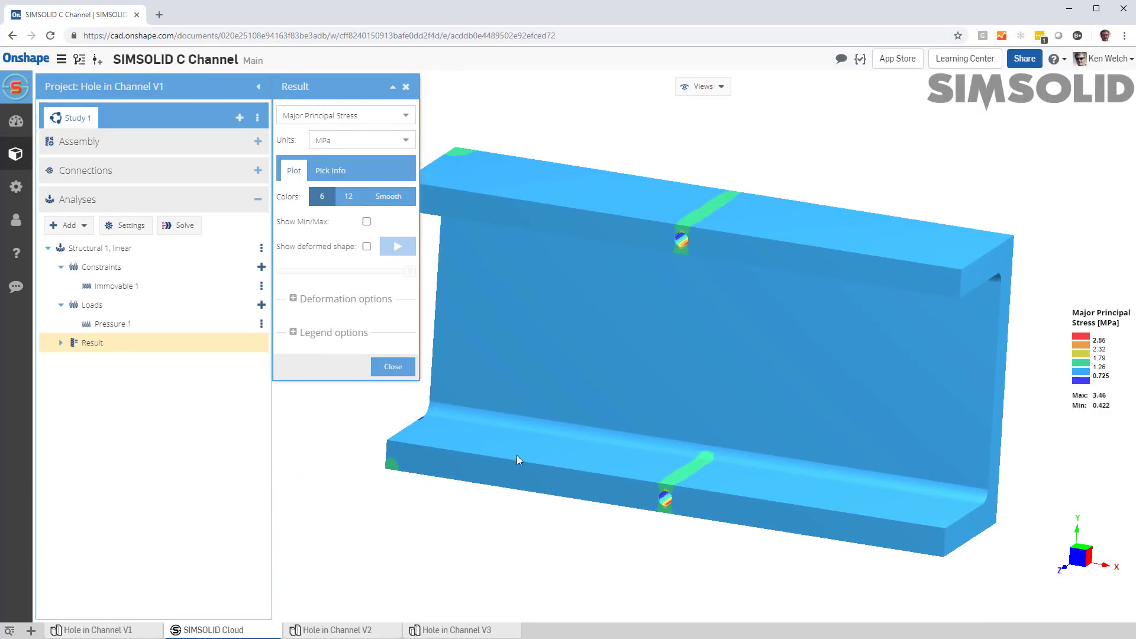
{"action": "left_click_drag", "start_coordinate": [464, 395], "coordinate": [465, 393]}
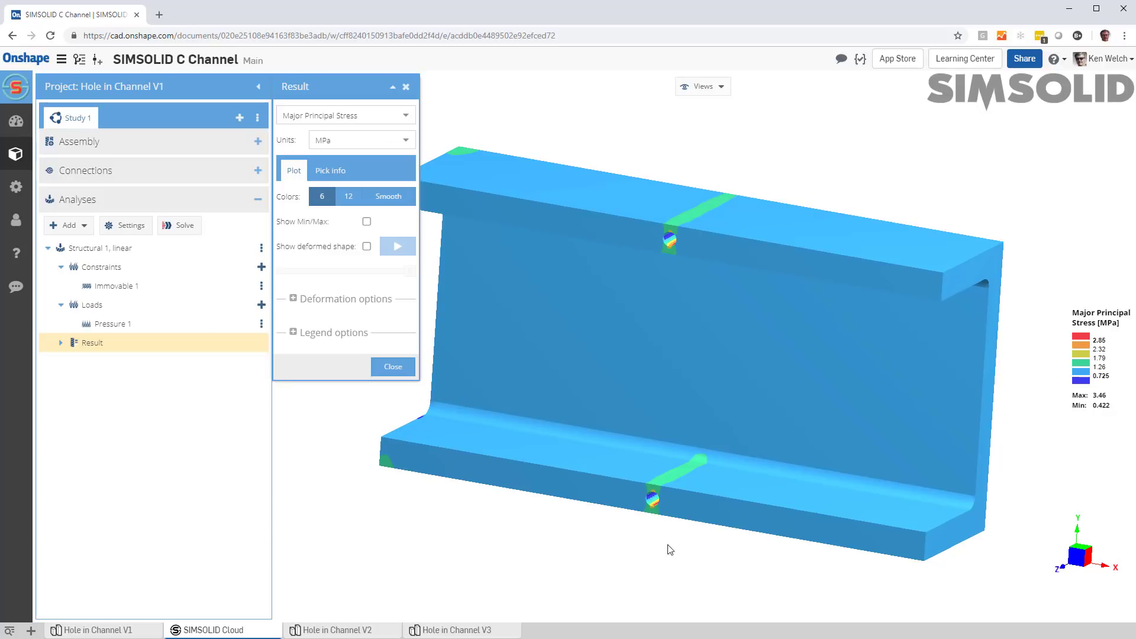
{"action": "left_click_drag", "start_coordinate": [644, 417], "coordinate": [679, 435]}
{"action": "left_click_drag", "start_coordinate": [690, 310], "coordinate": [662, 301]}
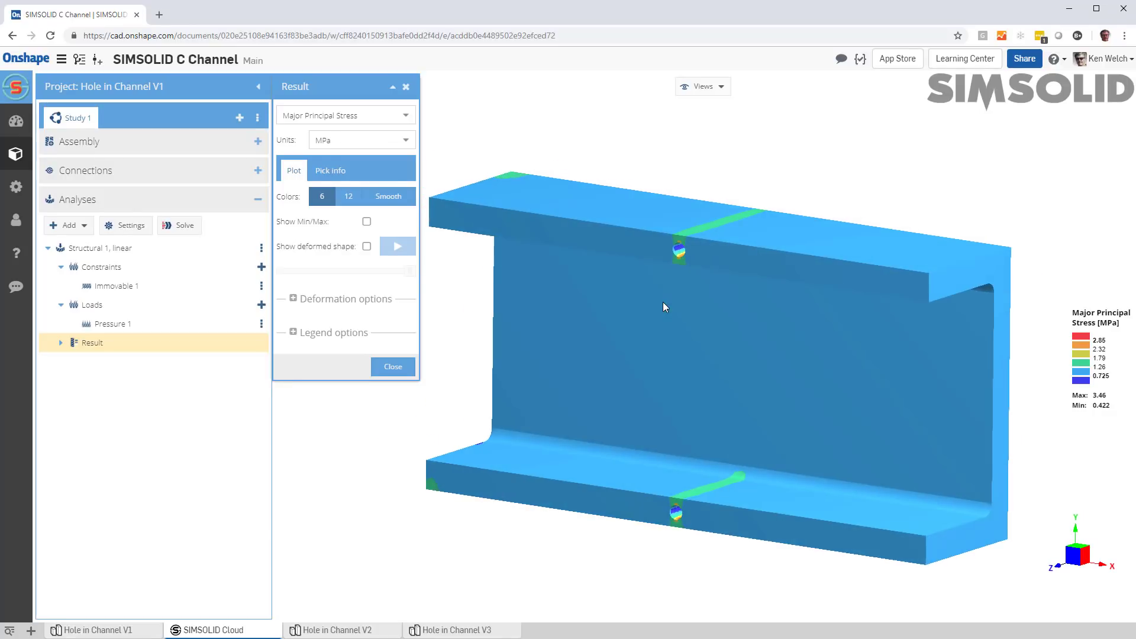
Step: Close the stress result display and rotate the plain channel model
{"action": "left_click", "coordinate": [392, 366]}
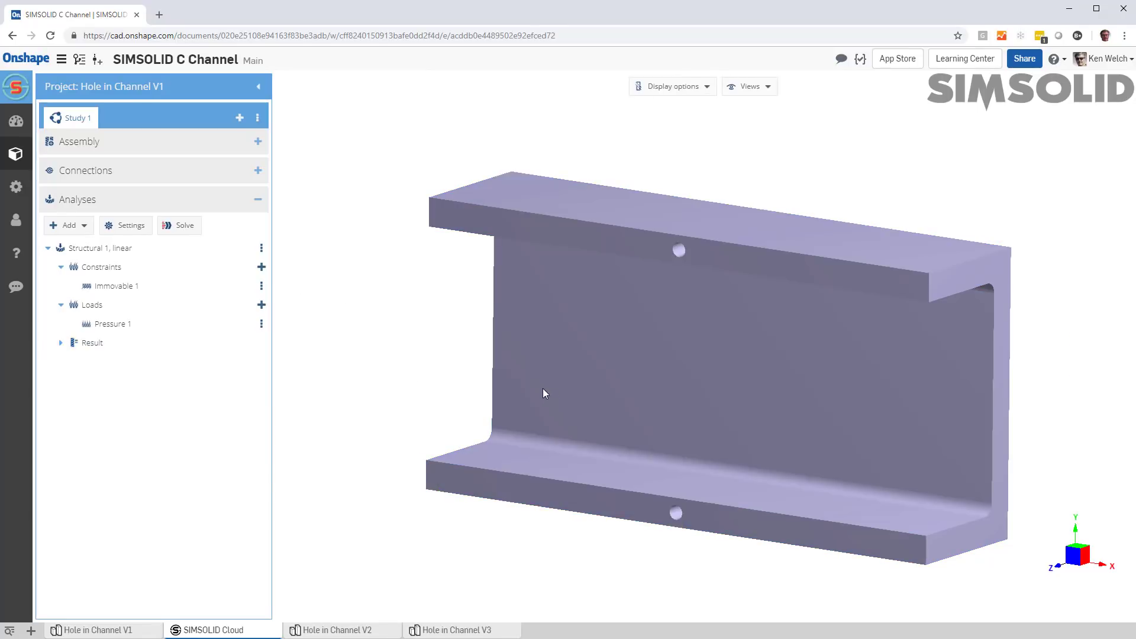
{"action": "left_click_drag", "start_coordinate": [542, 388], "coordinate": [483, 368]}
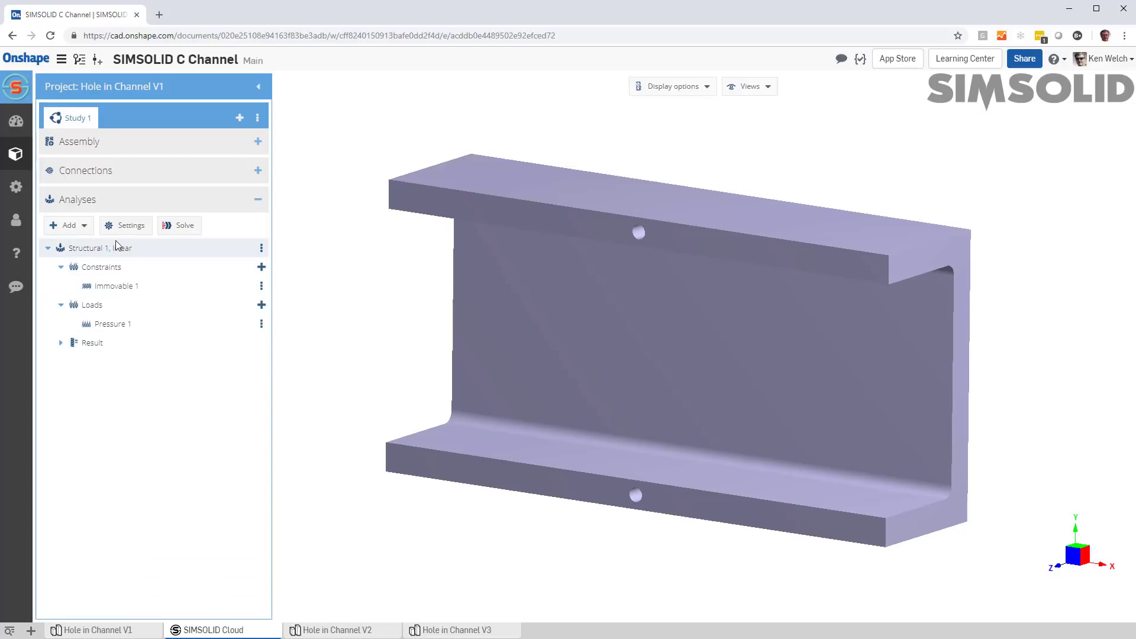
Step: Add Study 2 using the Hole in Channel V2 model from Onshape
{"action": "left_click", "coordinate": [240, 119]}
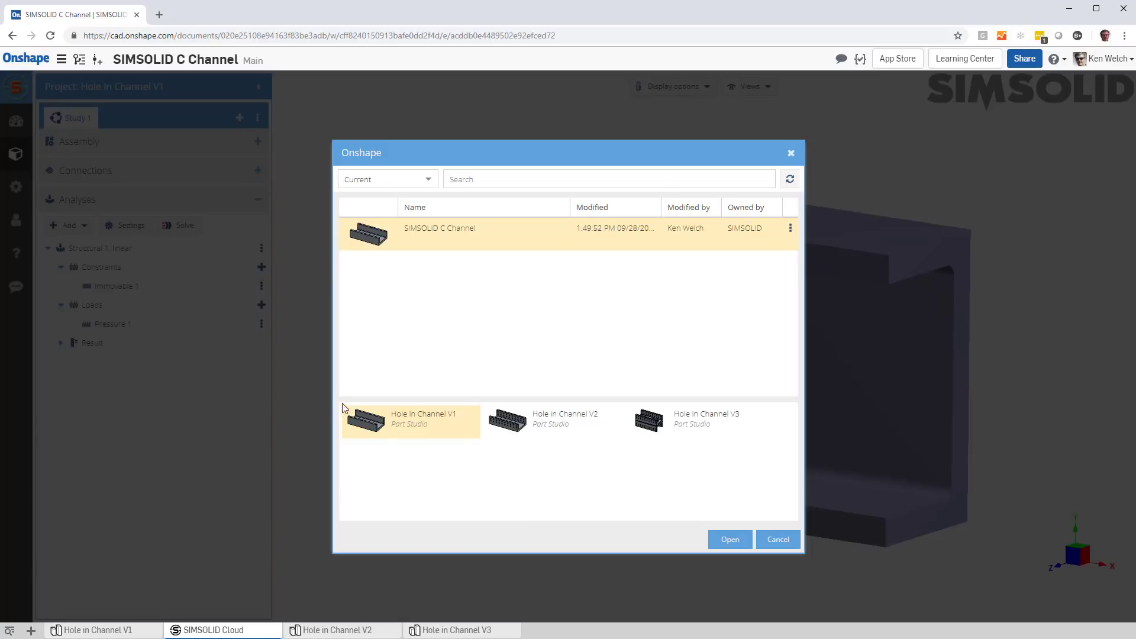
{"action": "double_click", "coordinate": [516, 424]}
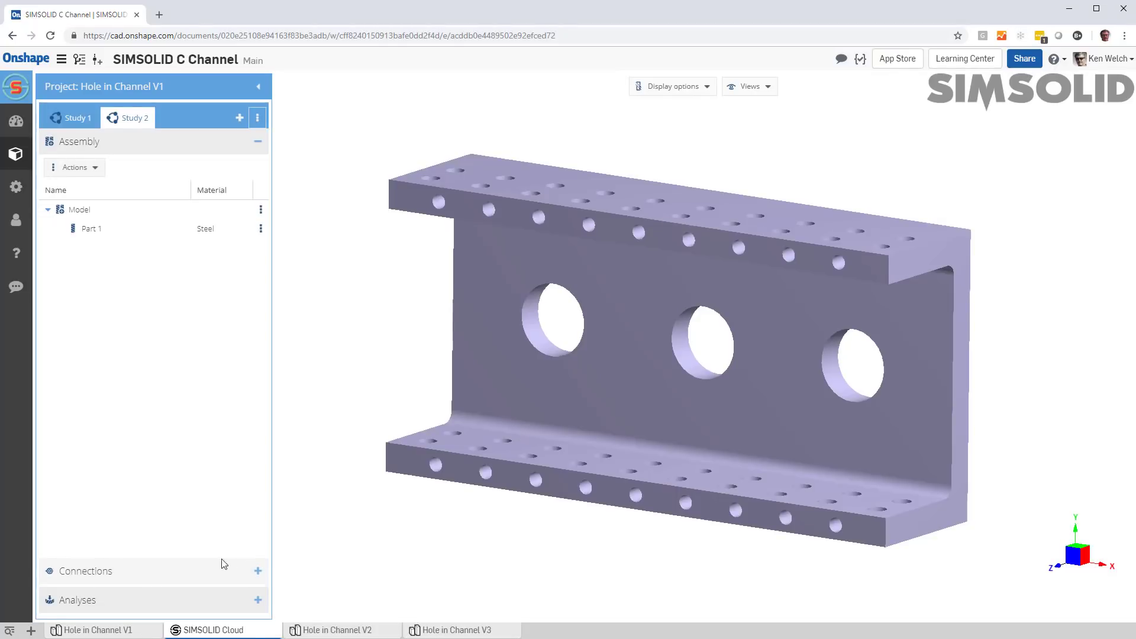
Step: Expand Structural 1's constraints and loads, and preview Immovable 1 and Pressure 1 on the V2 channel
{"action": "left_click", "coordinate": [78, 600]}
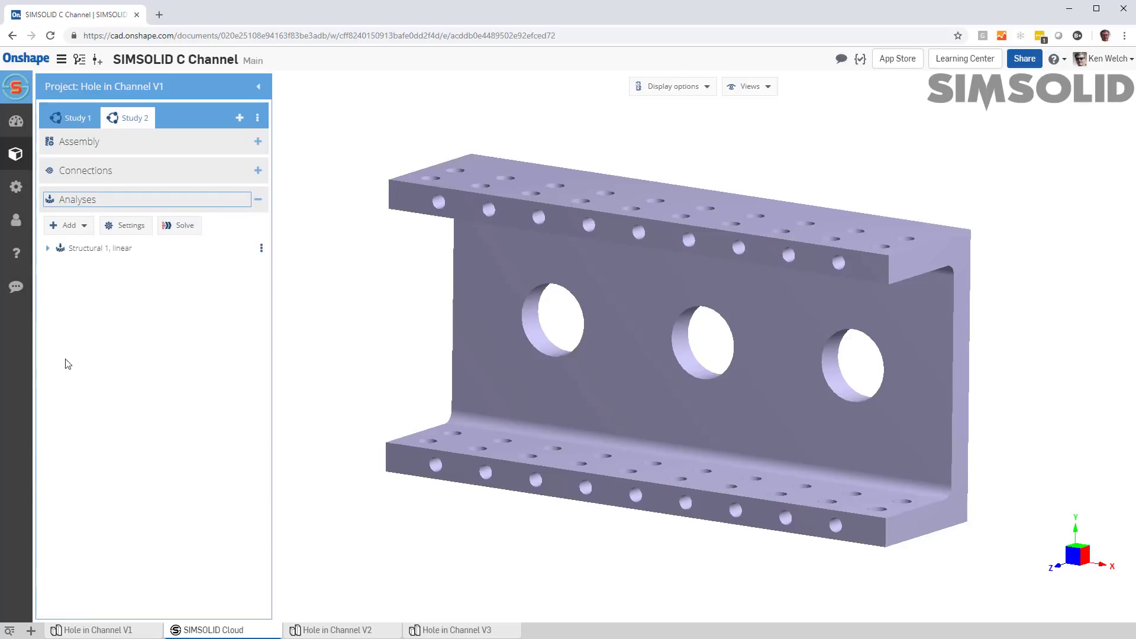
{"action": "left_click", "coordinate": [48, 248]}
{"action": "left_click", "coordinate": [60, 267]}
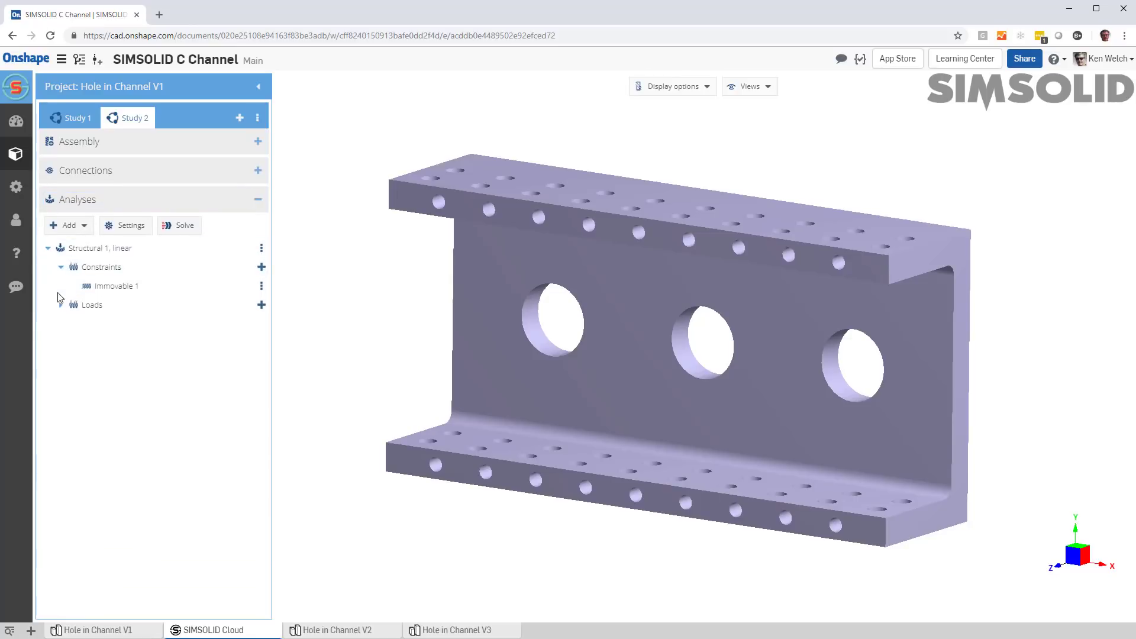
{"action": "left_click", "coordinate": [61, 305]}
{"action": "left_click", "coordinate": [104, 287]}
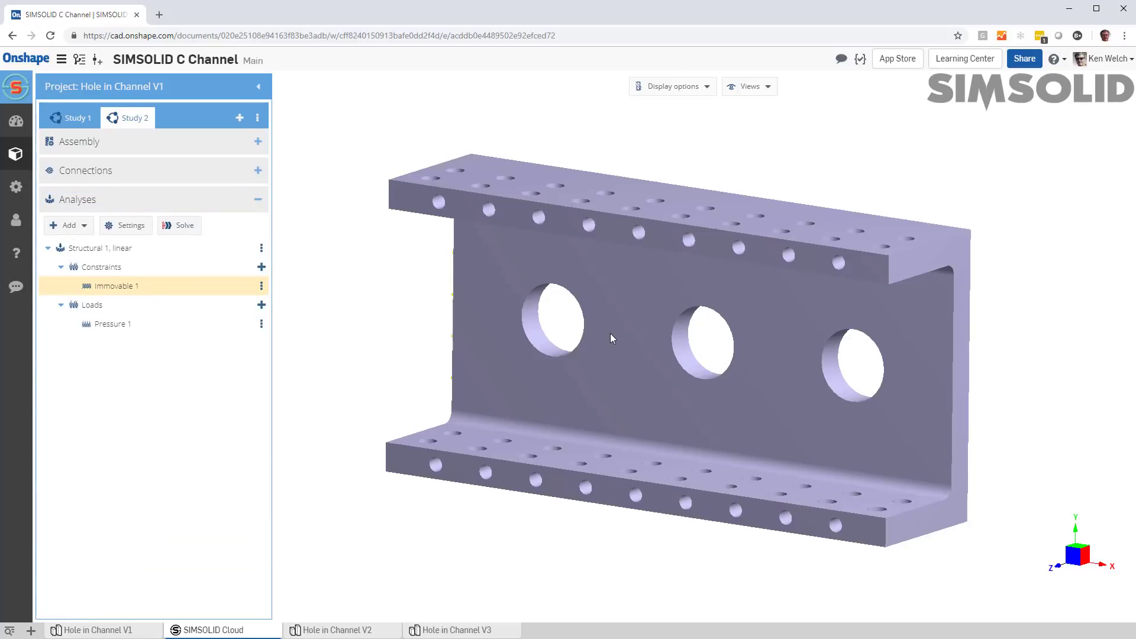
{"action": "mouse_move", "coordinate": [612, 339]}
{"action": "left_mouse_down"}
{"action": "mouse_move", "coordinate": [852, 344]}
{"action": "mouse_move", "coordinate": [598, 322]}
{"action": "left_mouse_up"}
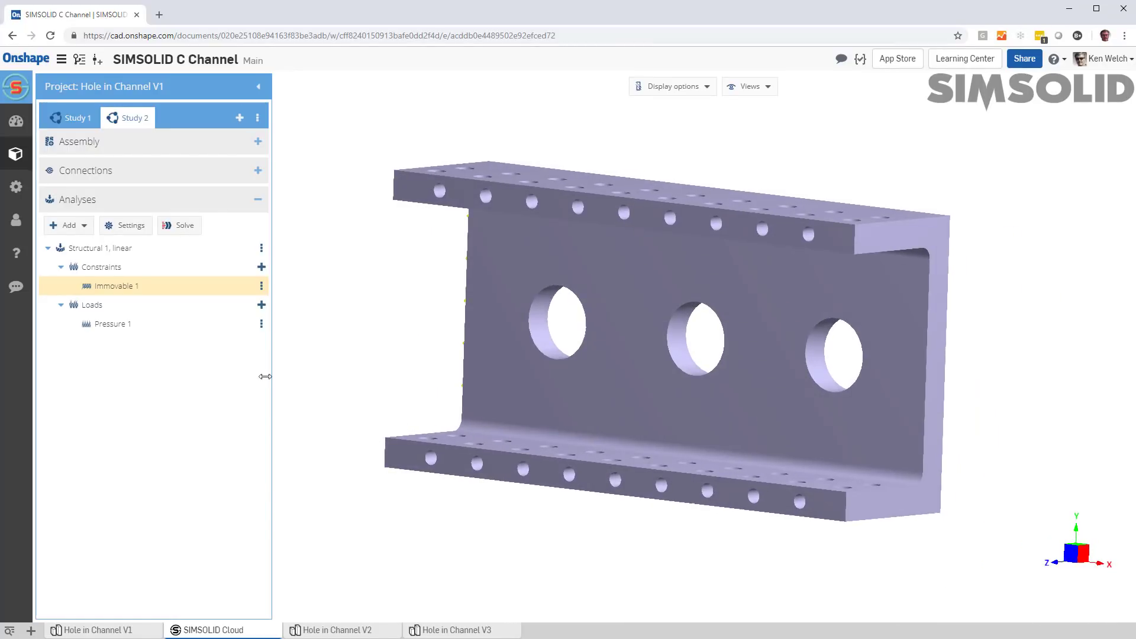
{"action": "left_click", "coordinate": [104, 327]}
{"action": "left_click_drag", "start_coordinate": [665, 355], "coordinate": [648, 325]}
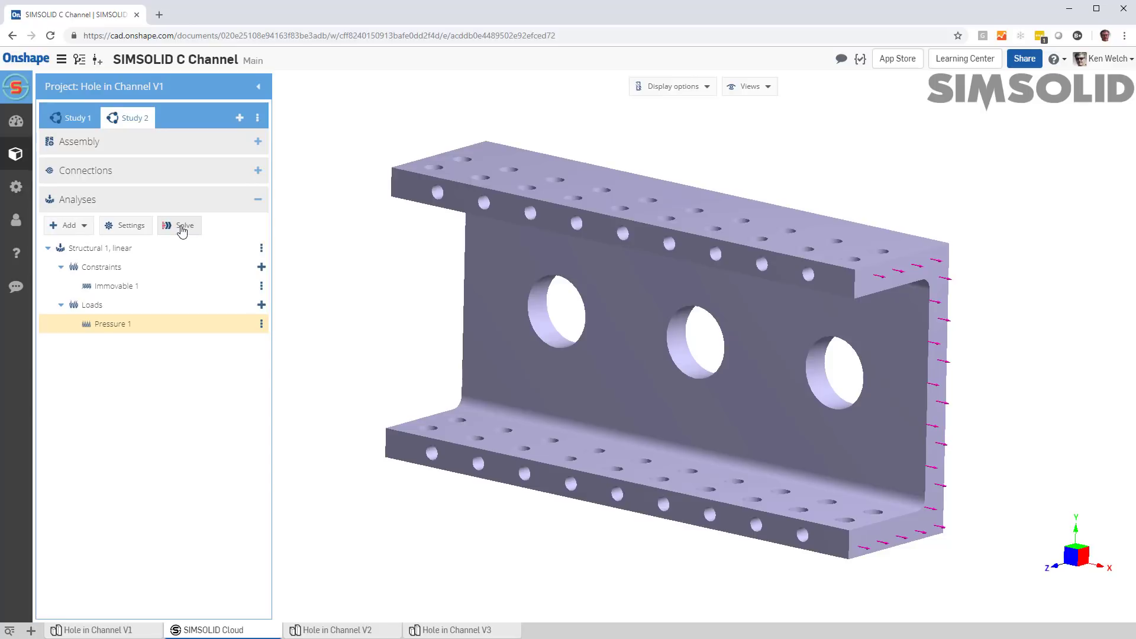
Step: Solve Study 2's Structural 1 linear analysis and inspect the 3.83 MPa stress contour
{"action": "left_click", "coordinate": [182, 229]}
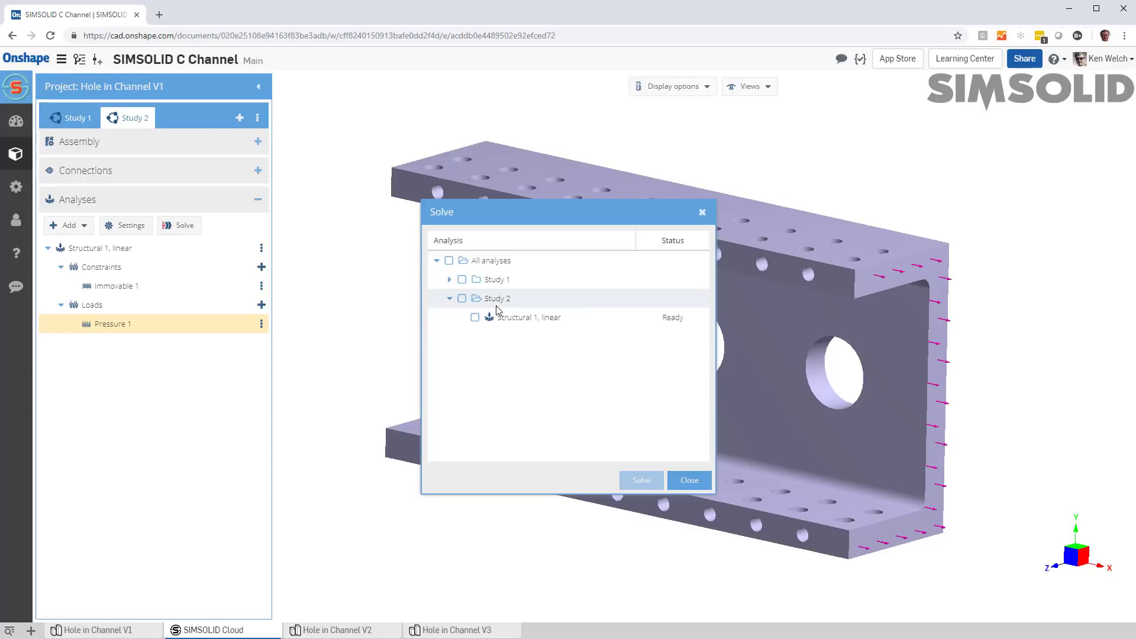
{"action": "left_click", "coordinate": [475, 317]}
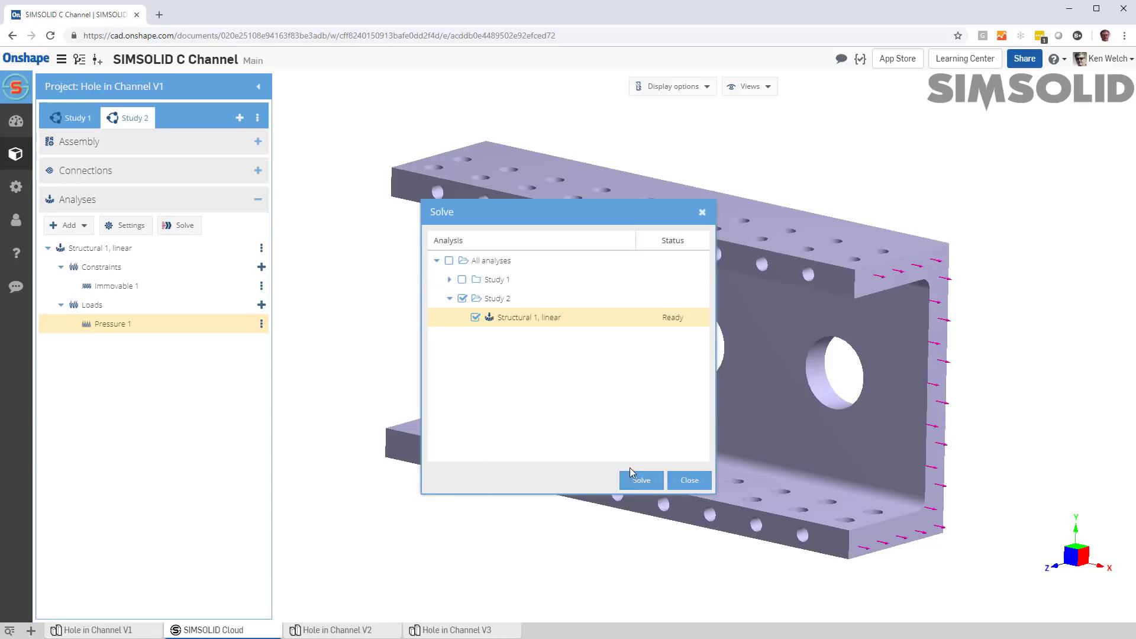
{"action": "left_click", "coordinate": [645, 481]}
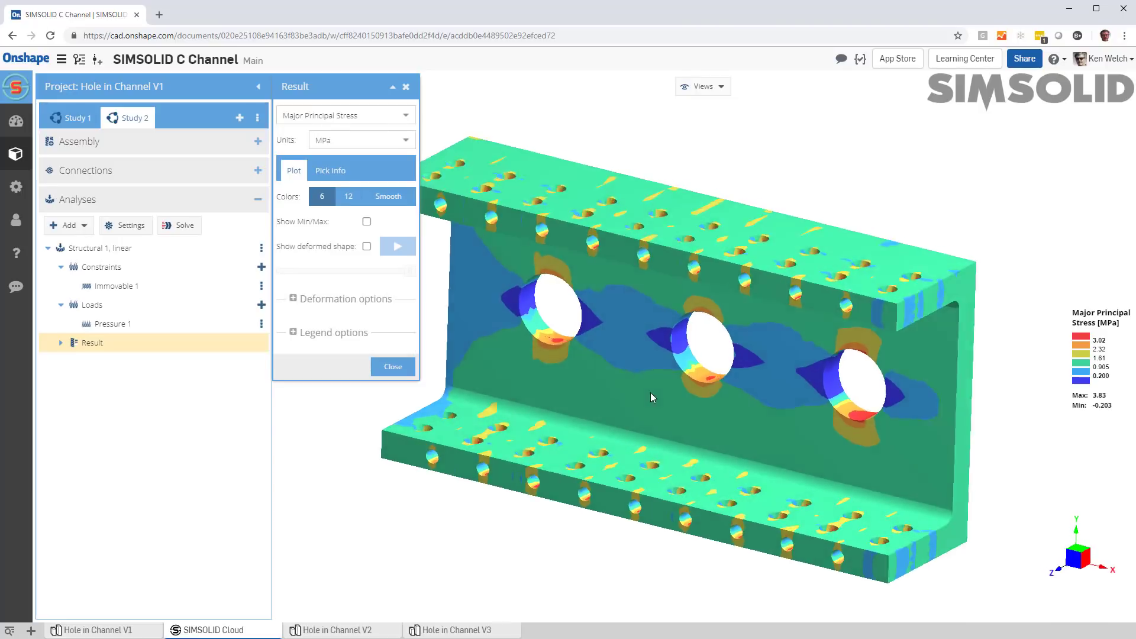
{"action": "left_click_drag", "start_coordinate": [651, 392], "coordinate": [633, 368]}
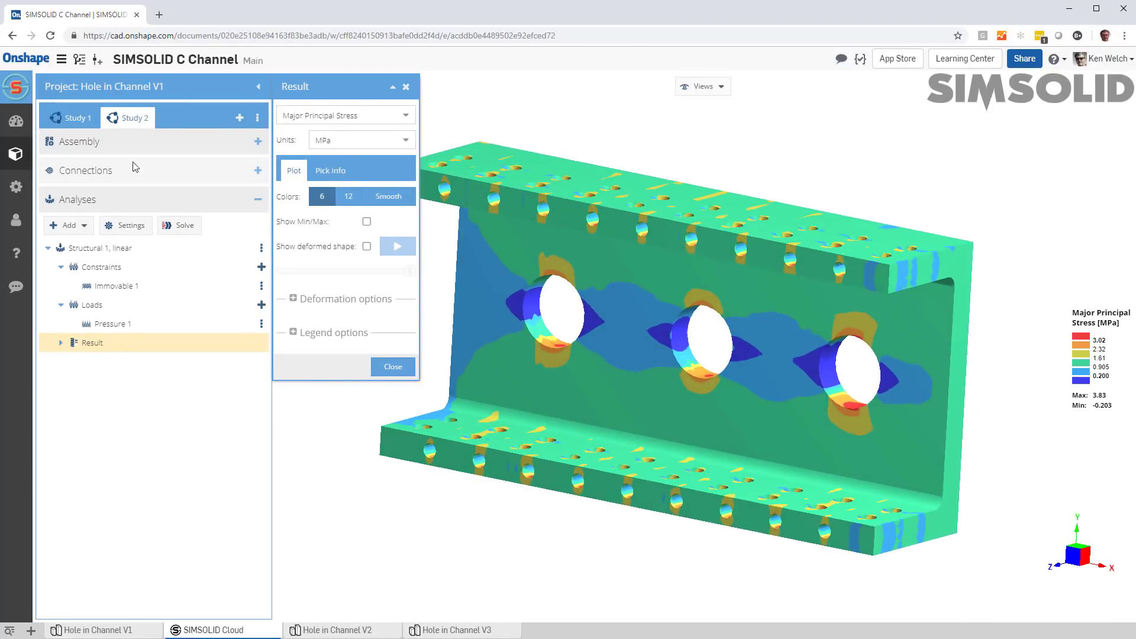
Step: Return to Study 1 and view its stress result on the two-hole channel
{"action": "left_click", "coordinate": [62, 123]}
{"action": "left_click", "coordinate": [83, 343]}
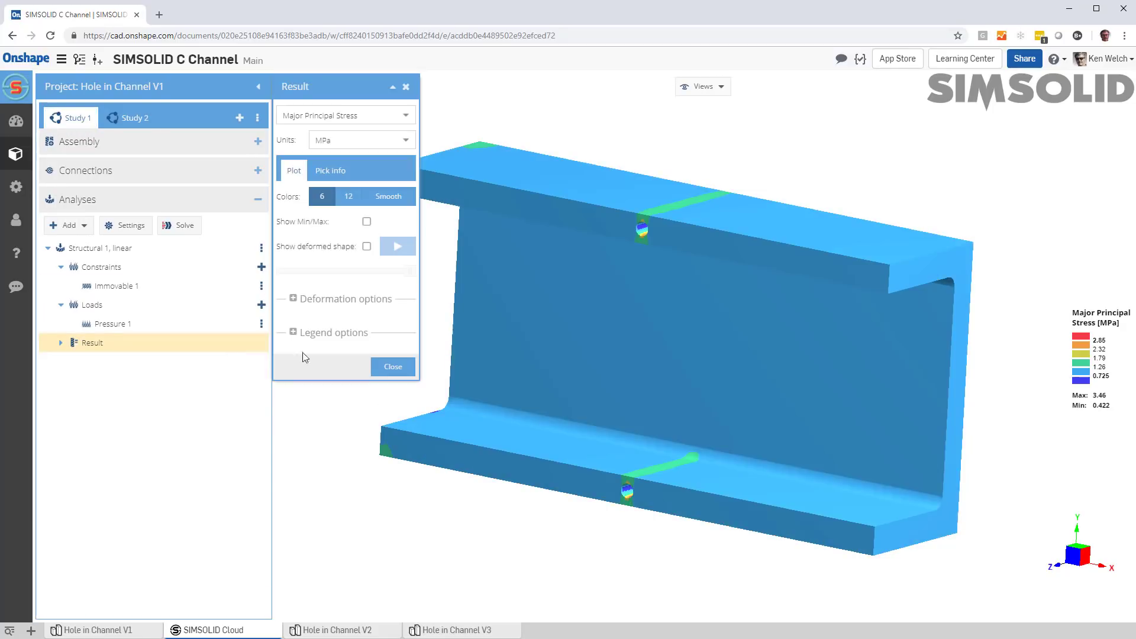
{"action": "left_click_drag", "start_coordinate": [477, 355], "coordinate": [467, 357]}
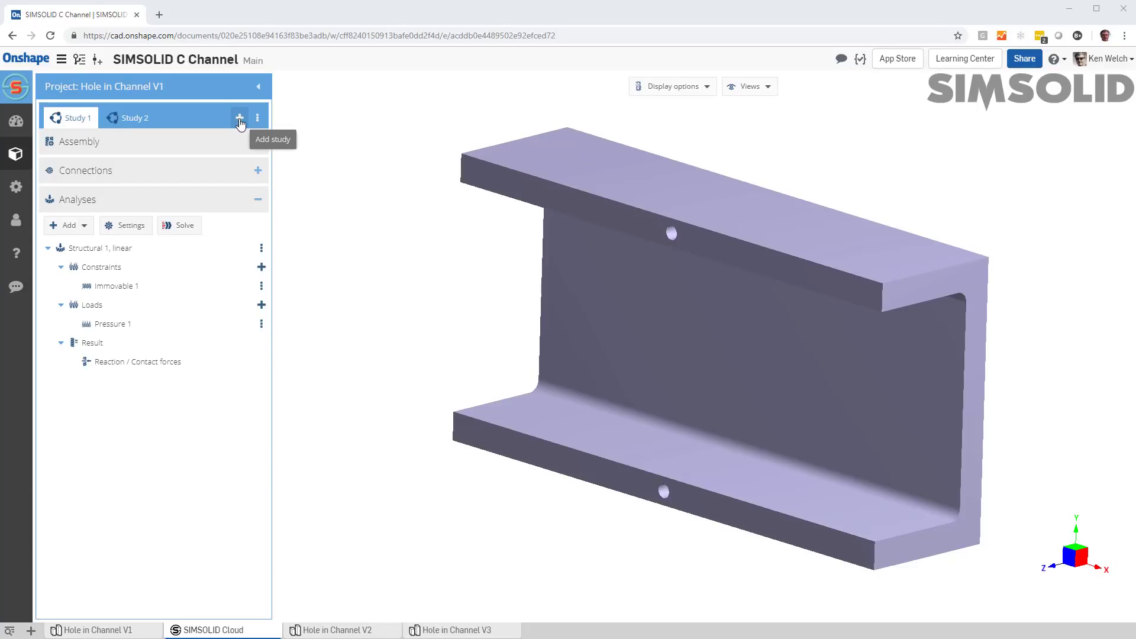
Step: Create Study 3 from the Hole in Channel V3 bolted assembly and orbit to face the web
{"action": "left_click", "coordinate": [240, 120]}
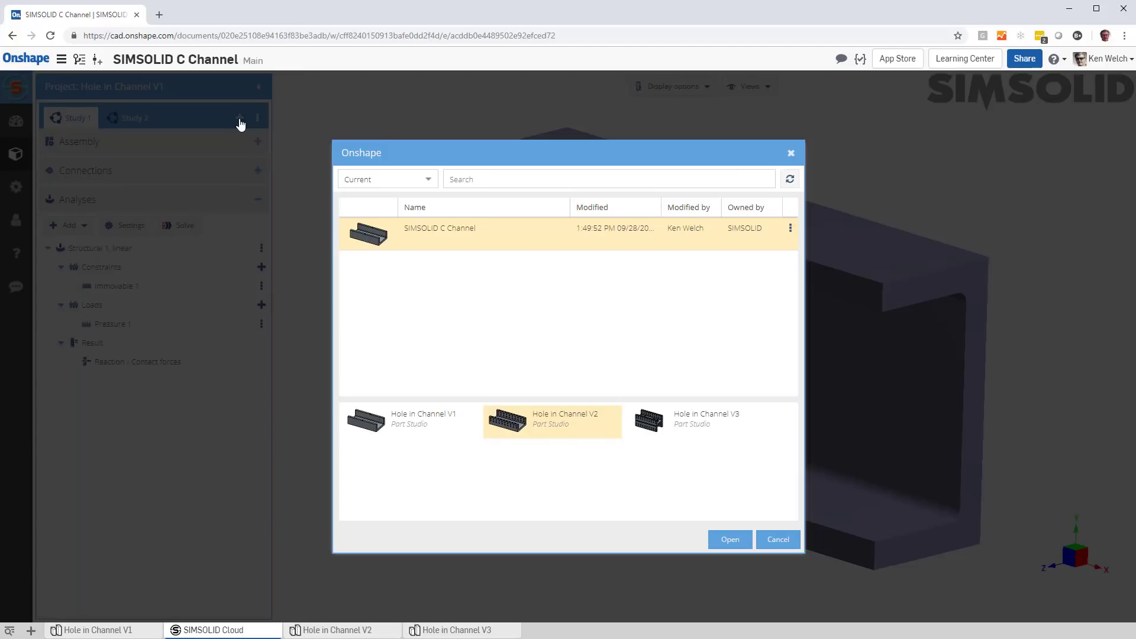
{"action": "double_click", "coordinate": [655, 426]}
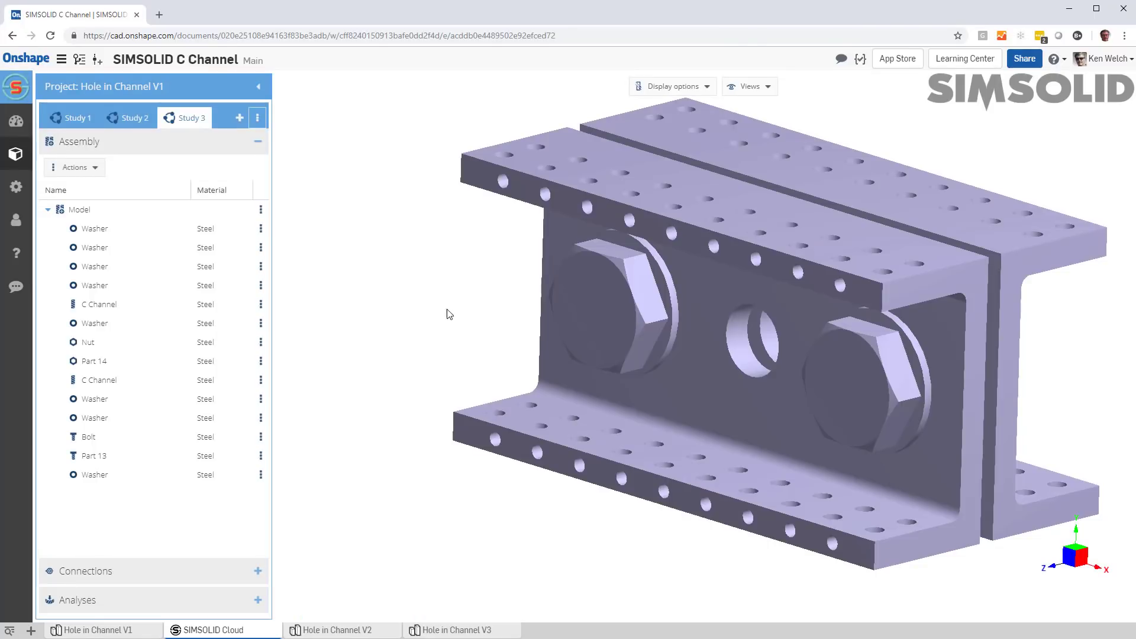
{"action": "left_click_drag", "start_coordinate": [449, 314], "coordinate": [516, 382]}
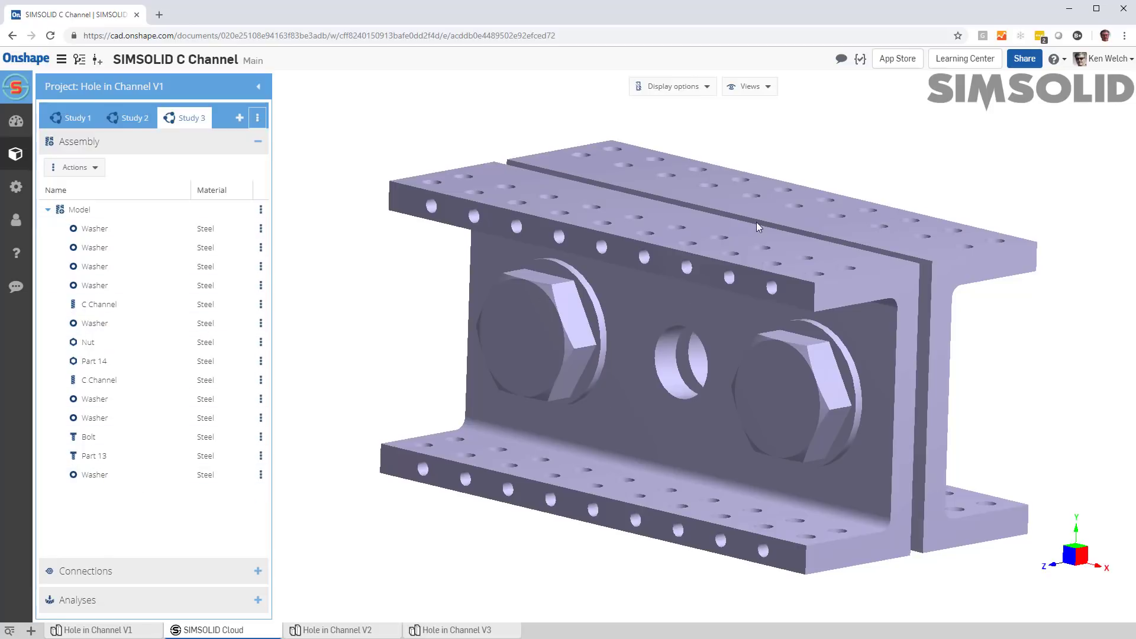
{"action": "left_click_drag", "start_coordinate": [589, 404], "coordinate": [612, 400]}
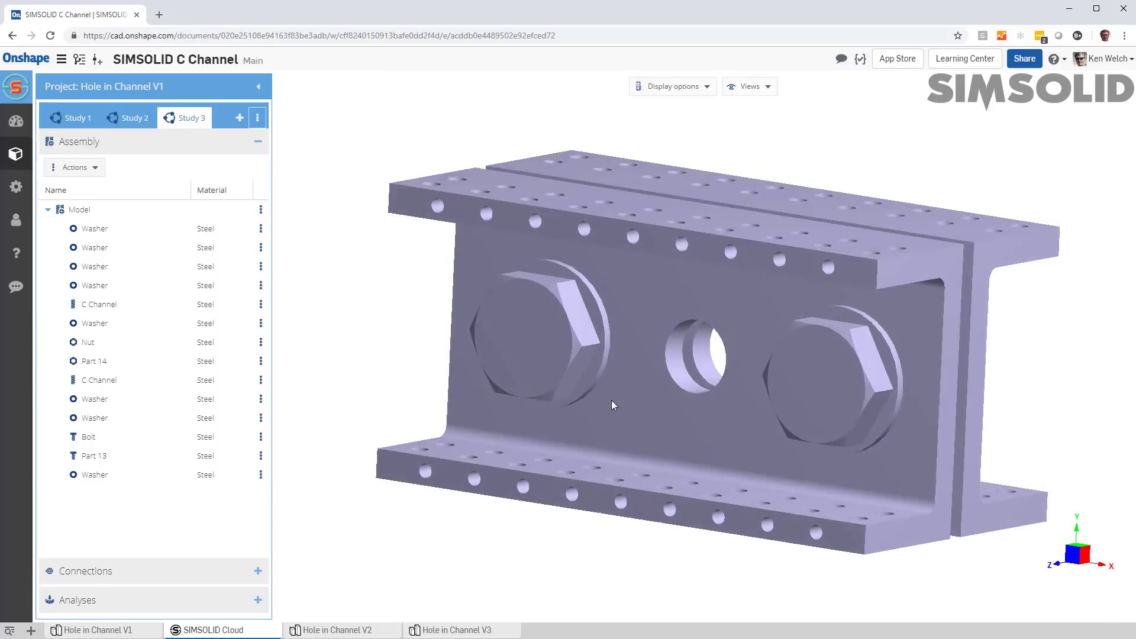
Step: Find connections automatically with gap and penetration tolerances both set to 1
{"action": "left_click", "coordinate": [131, 577]}
{"action": "left_click", "coordinate": [84, 200]}
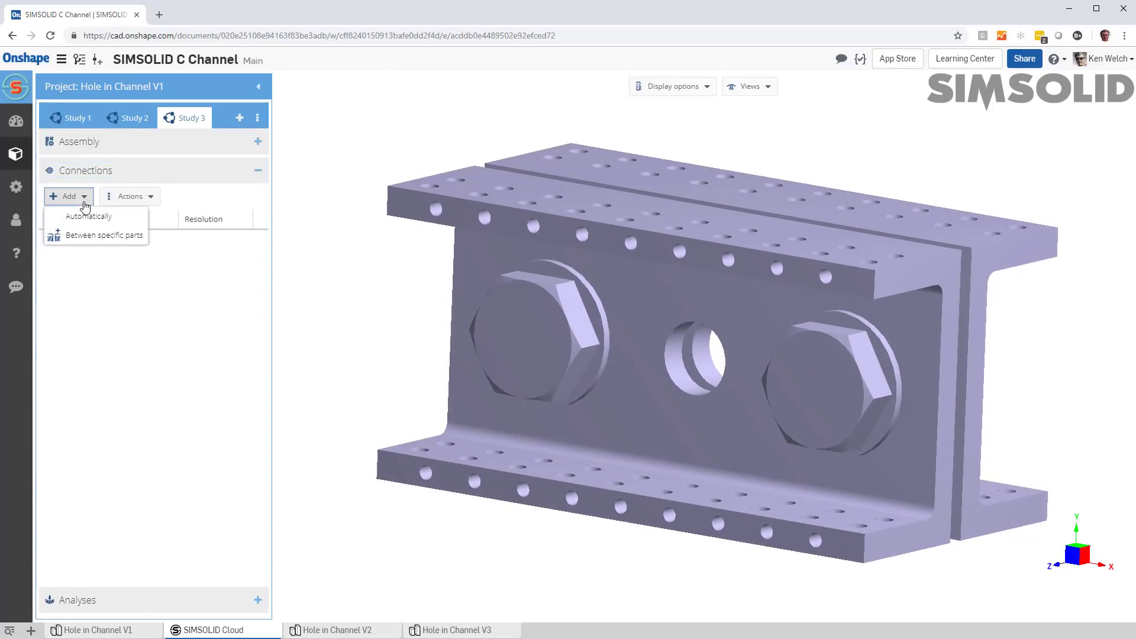
{"action": "left_click", "coordinate": [88, 216]}
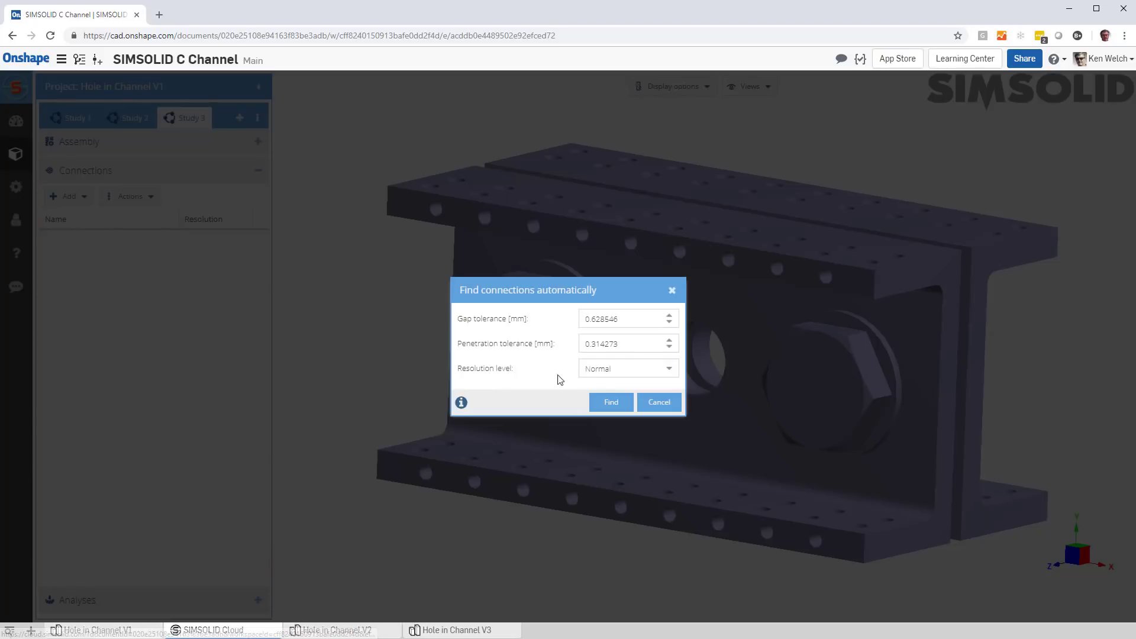
{"action": "double_click", "coordinate": [629, 322]}
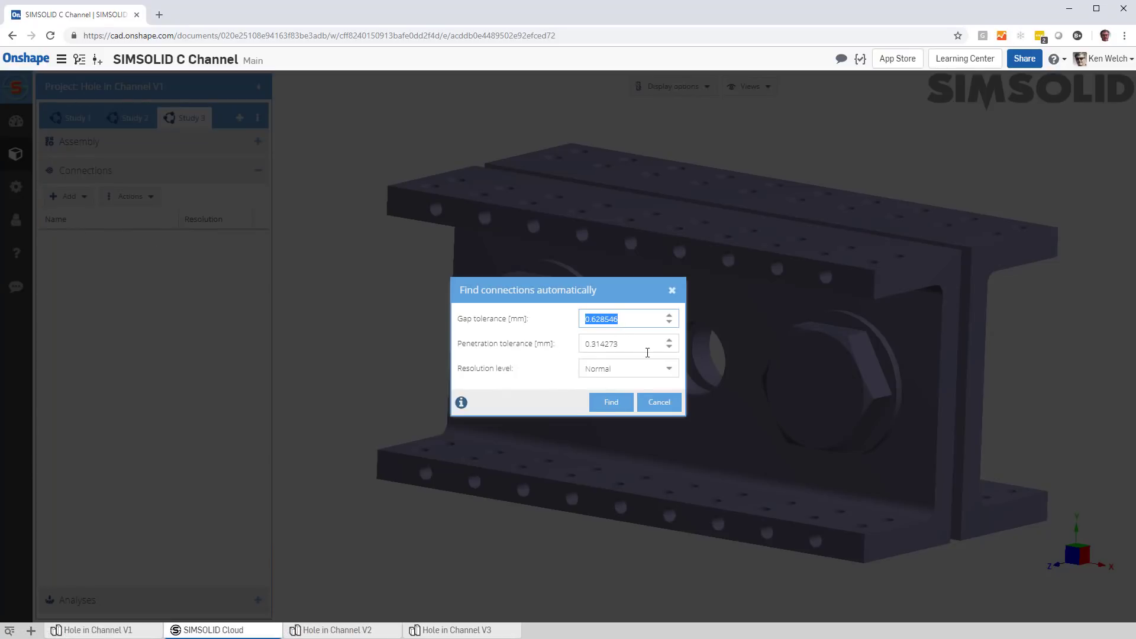
{"action": "type", "text": "1"}
{"action": "key", "text": "Tab"}
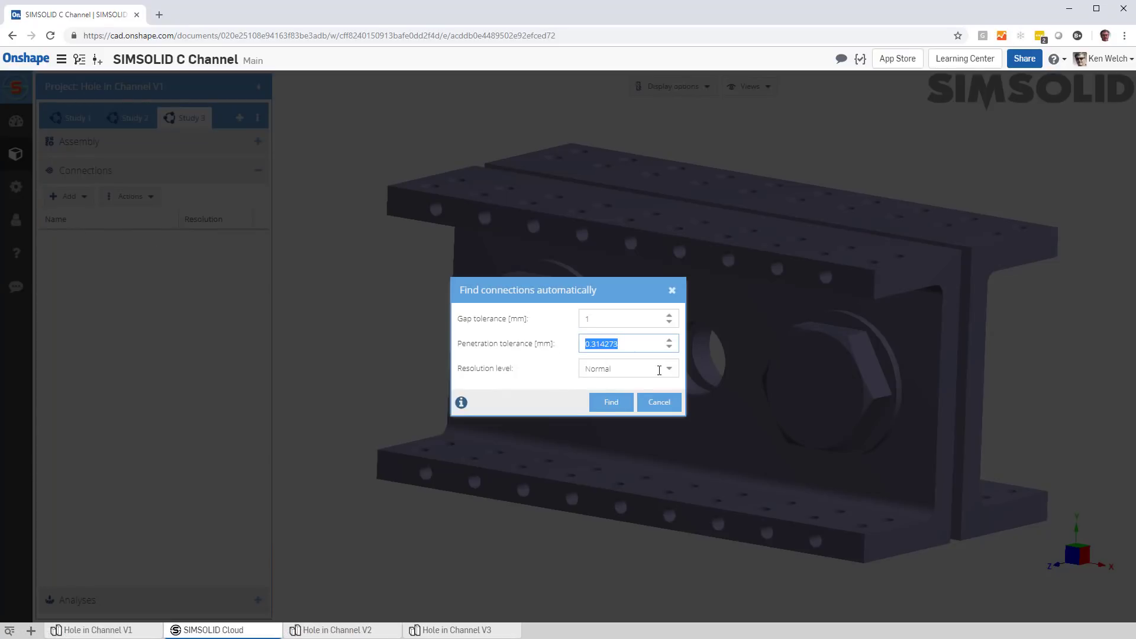
{"action": "type", "text": "1"}
{"action": "left_click", "coordinate": [610, 401]}
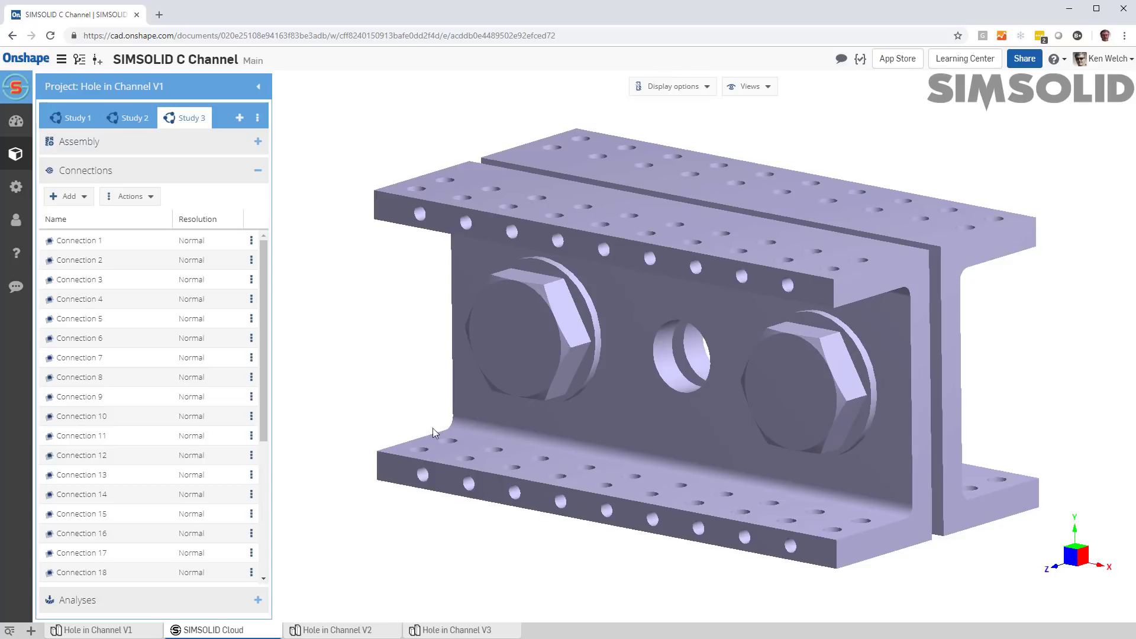
Step: Inspect the nut connection and washer Connection 5, then expand Study 3's analyses
{"action": "left_click", "coordinate": [89, 281]}
{"action": "left_click", "coordinate": [80, 318]}
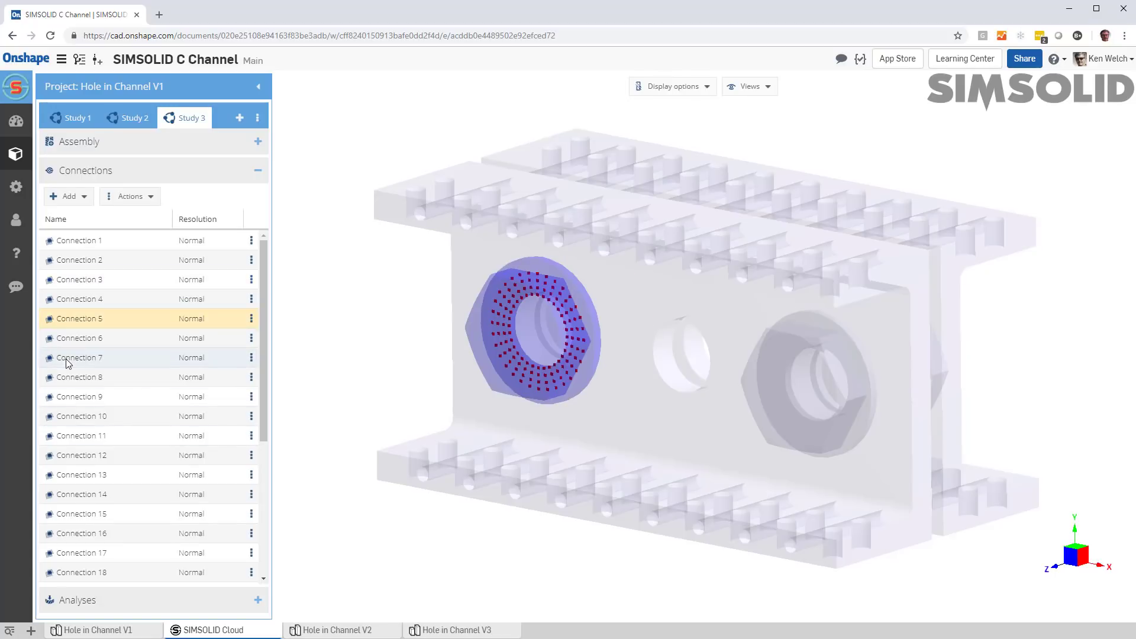
{"action": "left_click", "coordinate": [99, 601]}
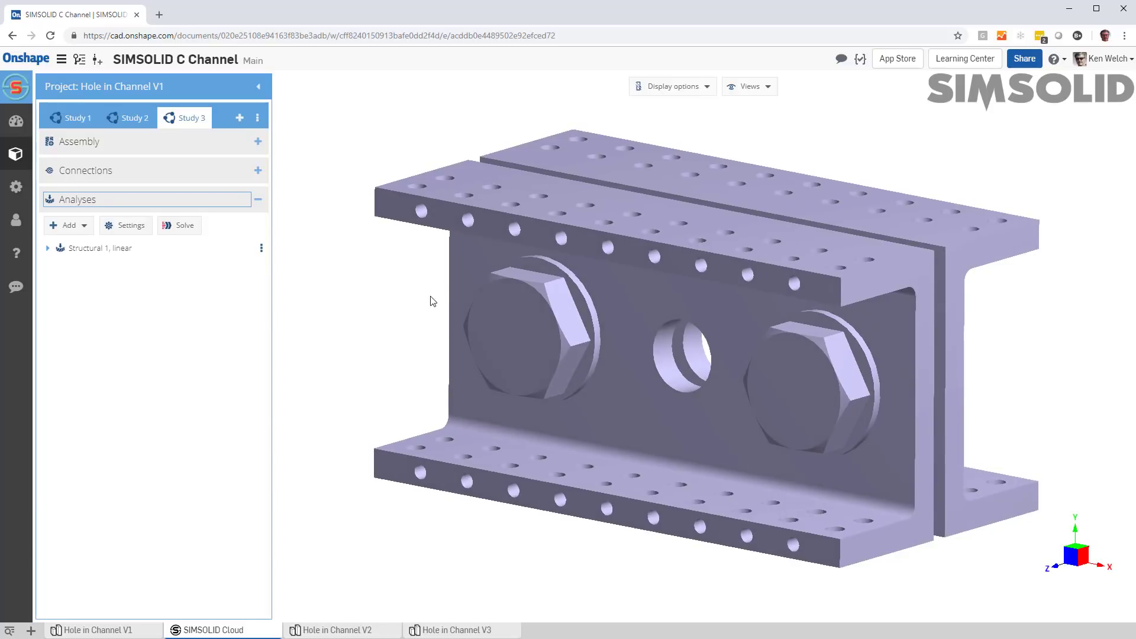
Step: Add the second channel's end face, Face 16, to the Immovable 1 support
{"action": "left_click", "coordinate": [48, 251]}
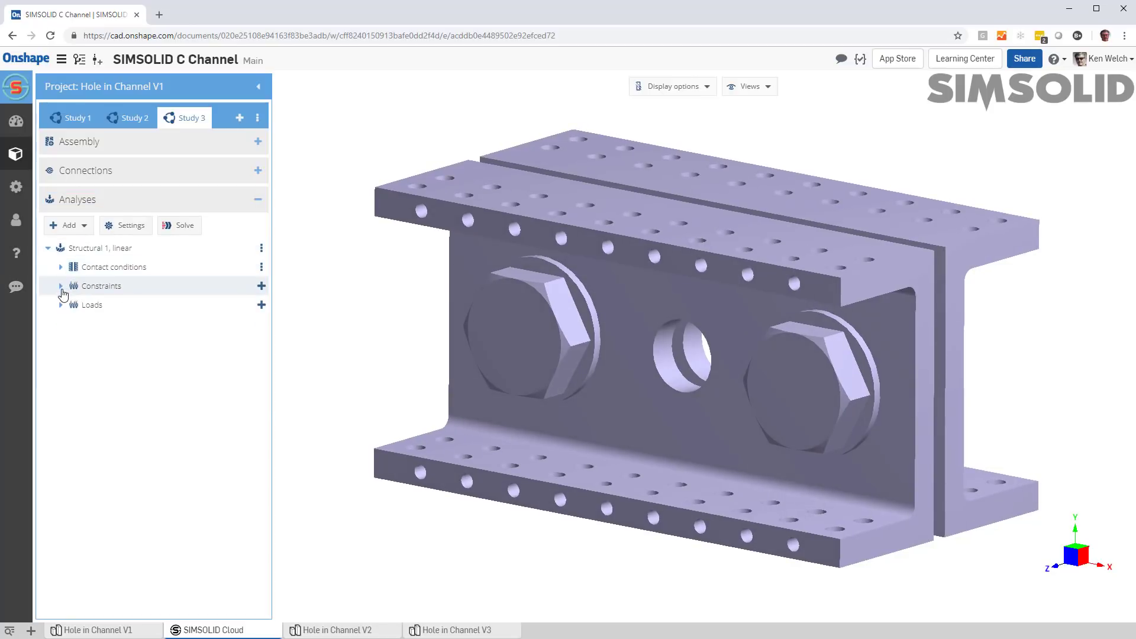
{"action": "left_click", "coordinate": [61, 287]}
{"action": "left_click", "coordinate": [61, 324]}
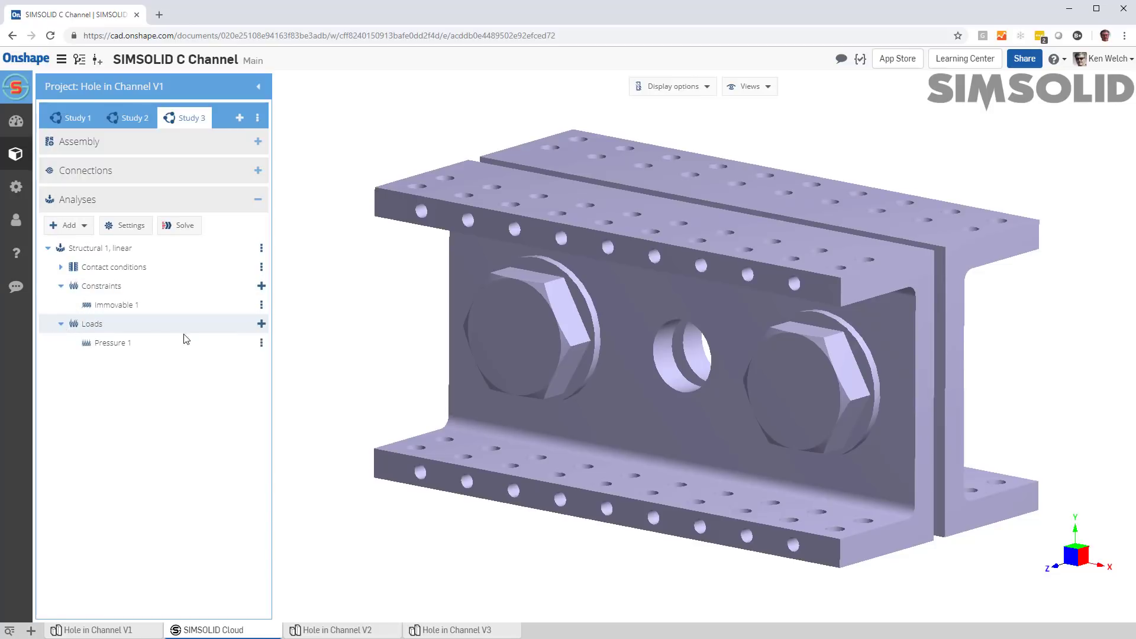
{"action": "middle_click_drag", "start_coordinate": [414, 347], "coordinate": [570, 375]}
{"action": "left_click", "coordinate": [139, 307]}
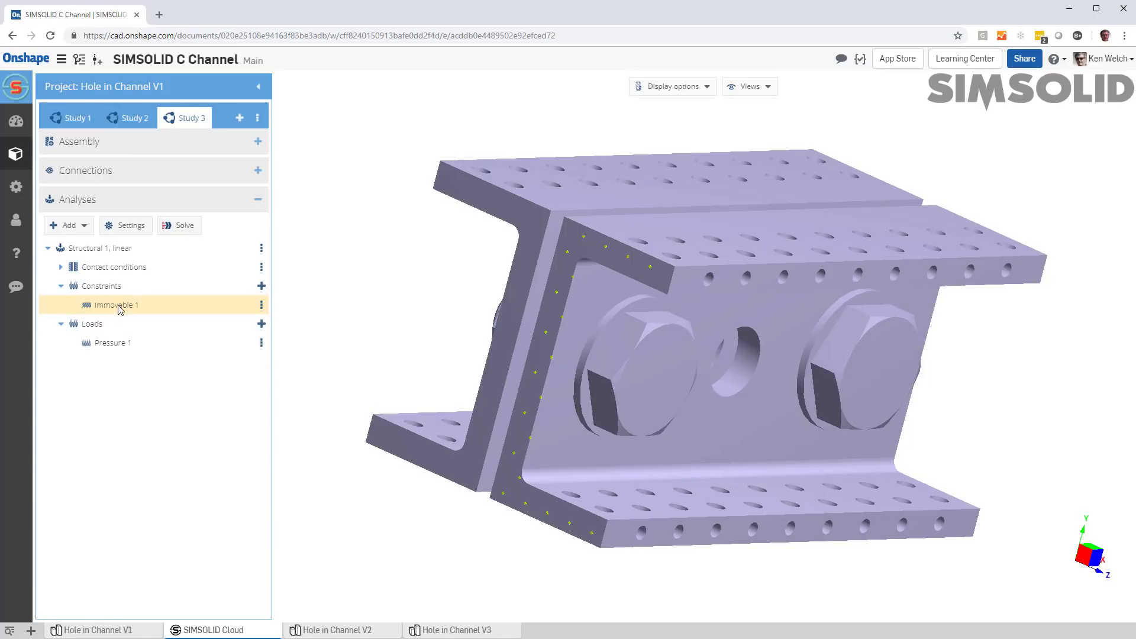
{"action": "left_click", "coordinate": [261, 305]}
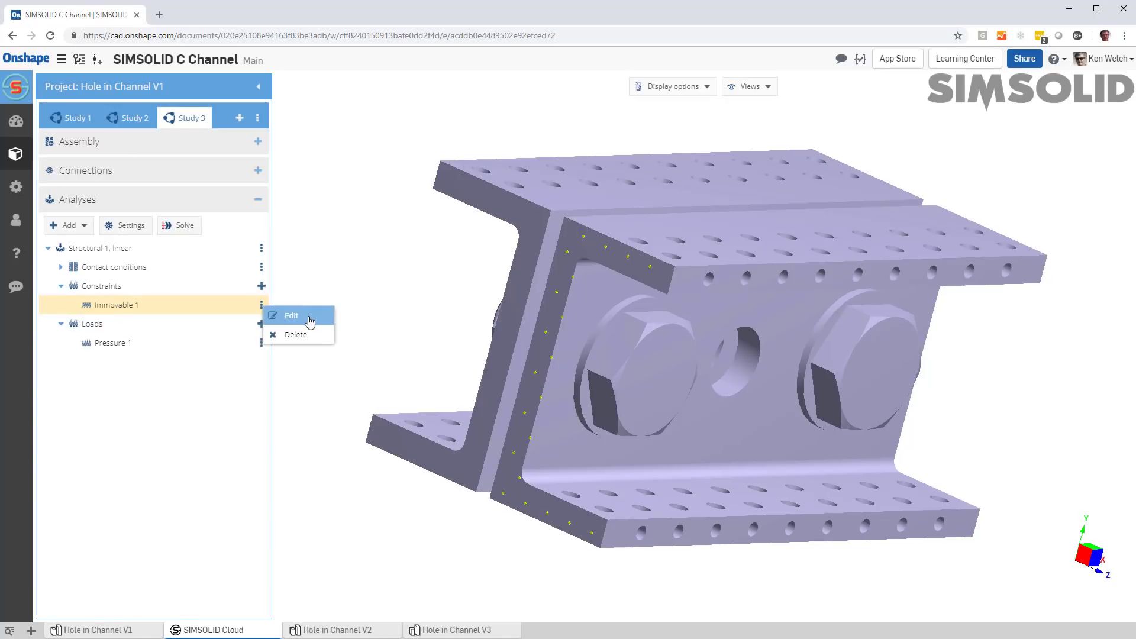
{"action": "double_click", "coordinate": [113, 305]}
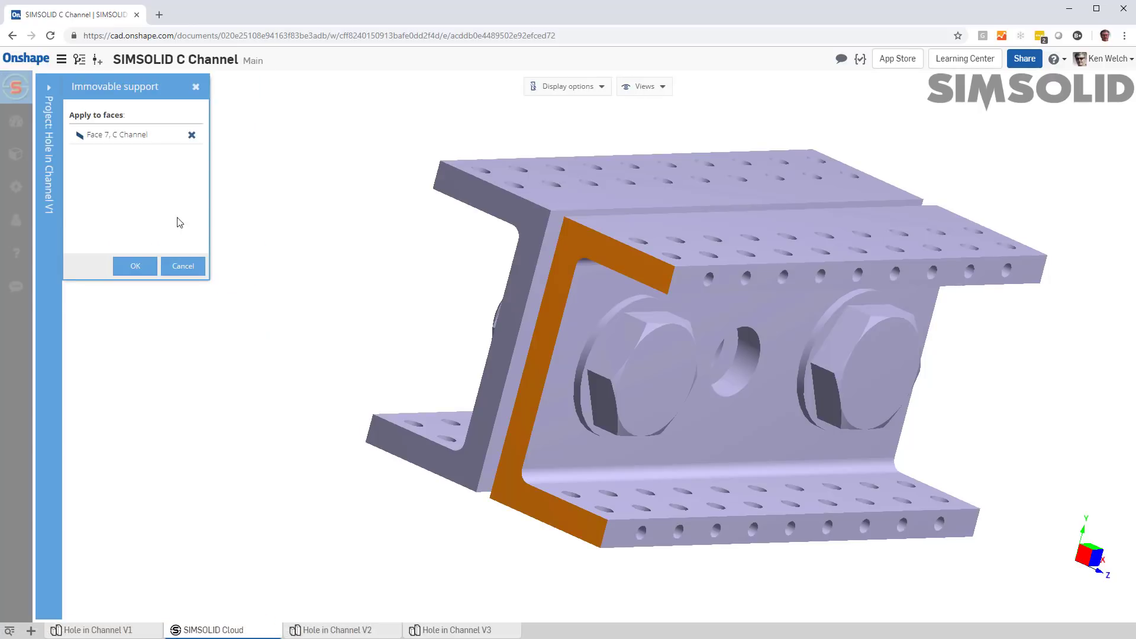
{"action": "left_click", "coordinate": [510, 221]}
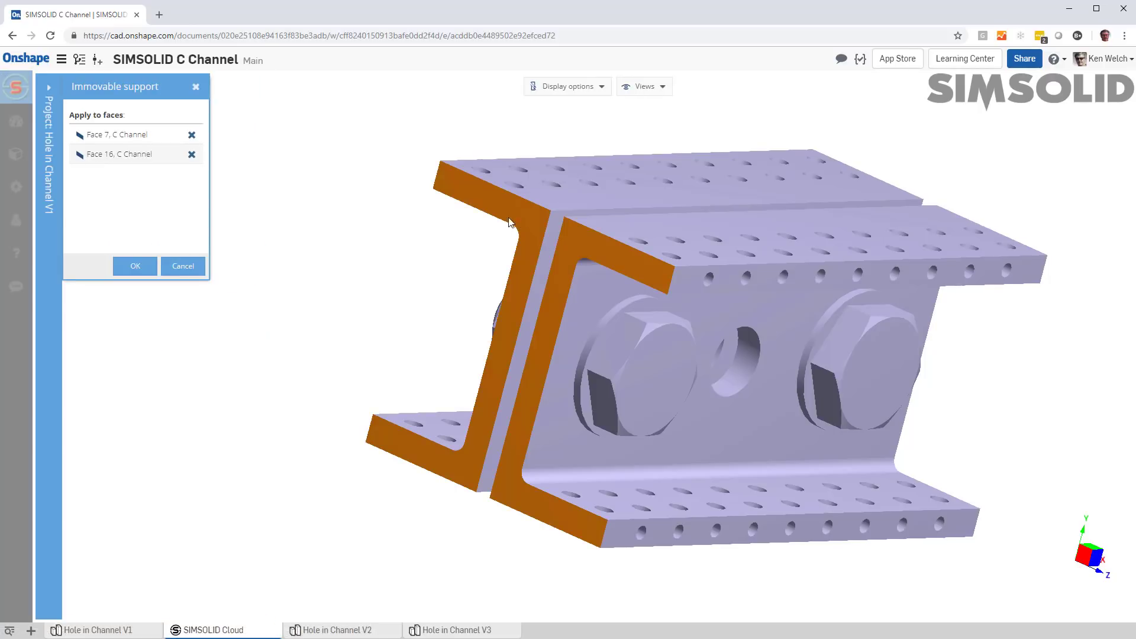
{"action": "left_click", "coordinate": [118, 269]}
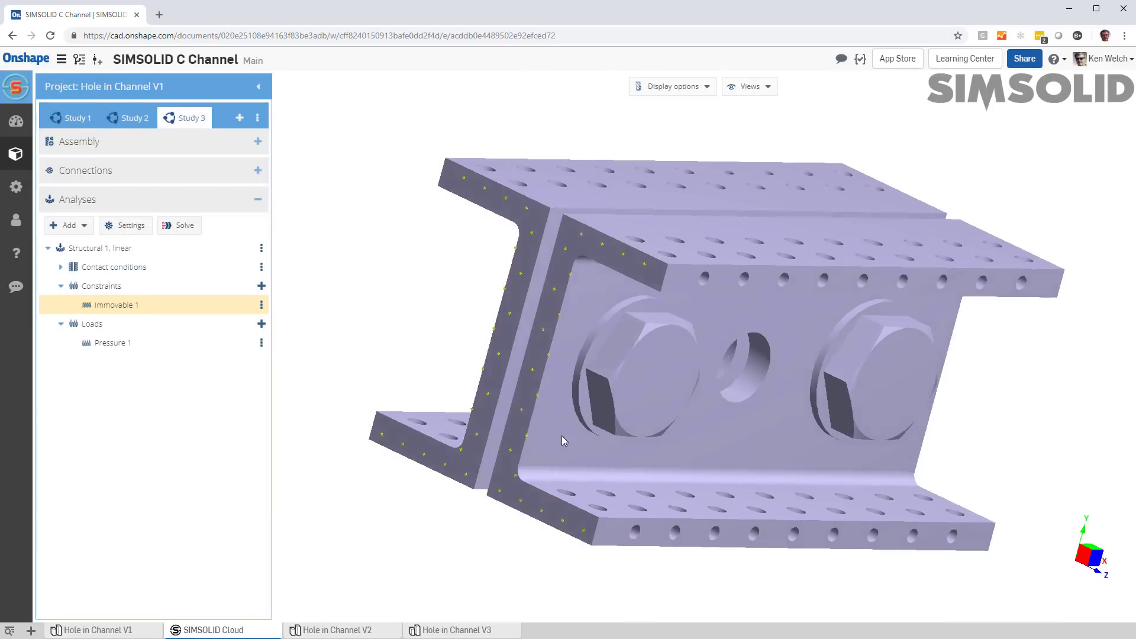
Step: Add the other channel's opposite end face, Face 10, to Pressure 1
{"action": "middle_click_drag", "start_coordinate": [562, 435], "coordinate": [637, 287]}
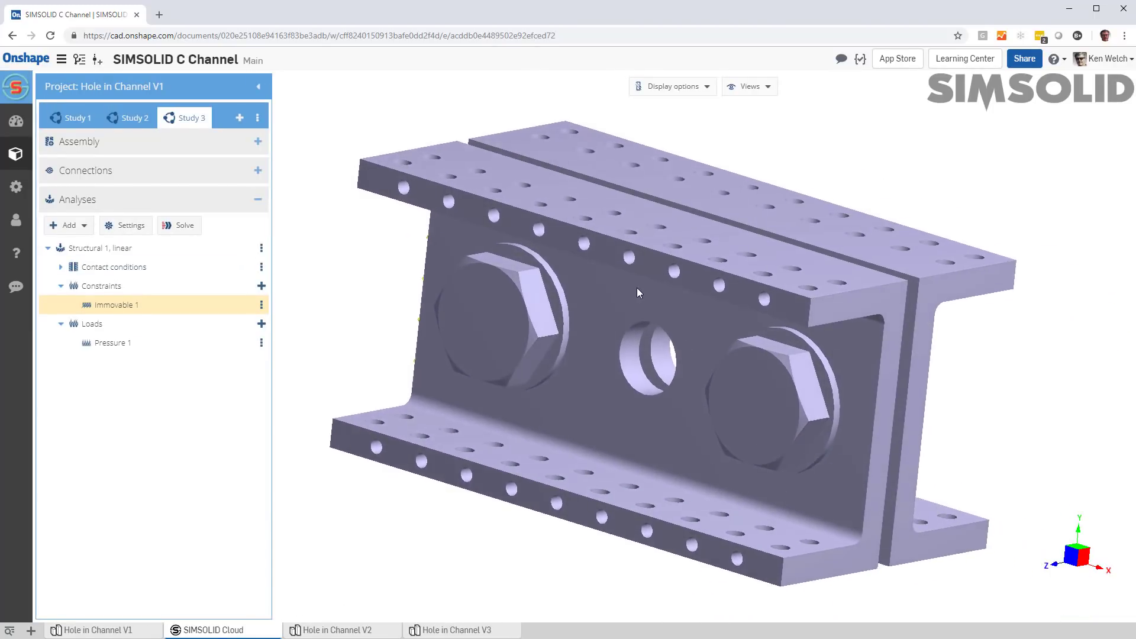
{"action": "double_click", "coordinate": [114, 343]}
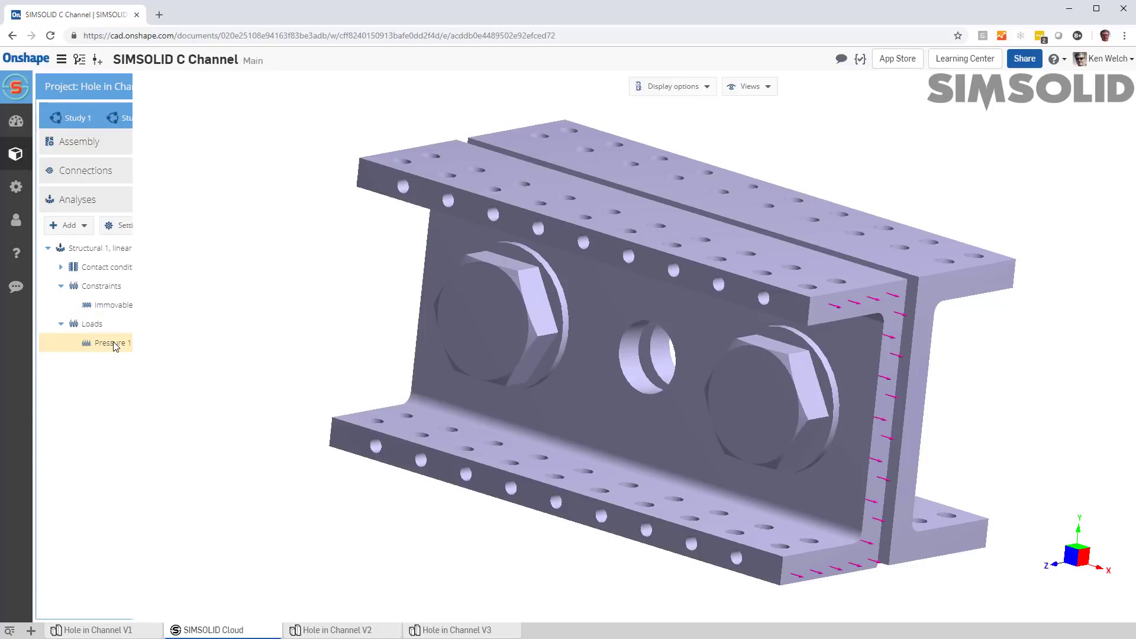
{"action": "left_click", "coordinate": [945, 297]}
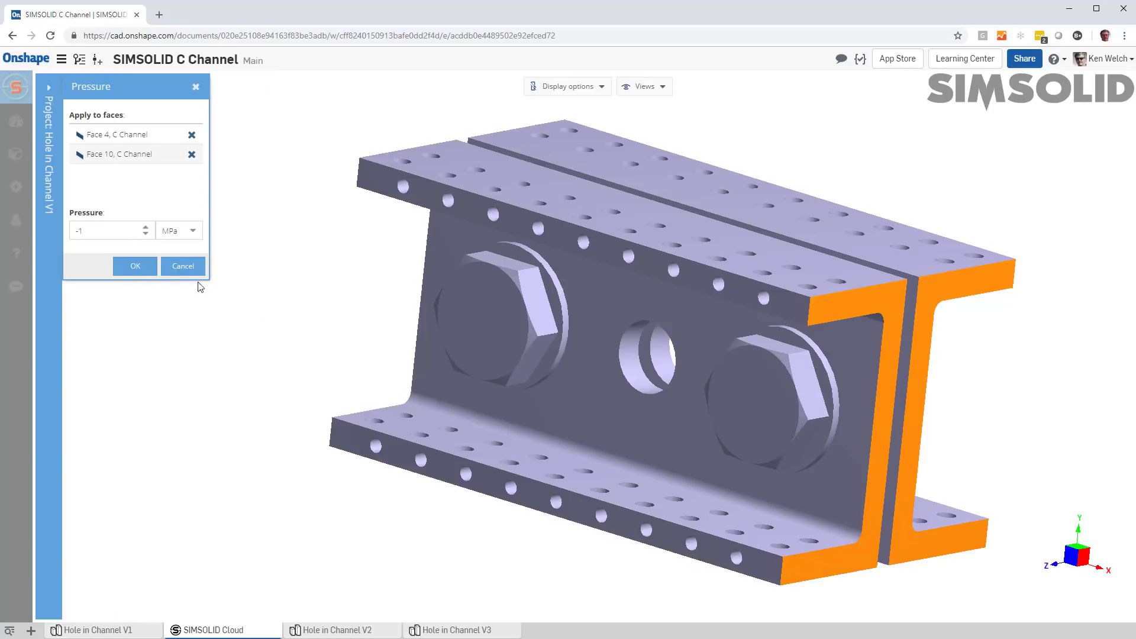
{"action": "left_click", "coordinate": [134, 265]}
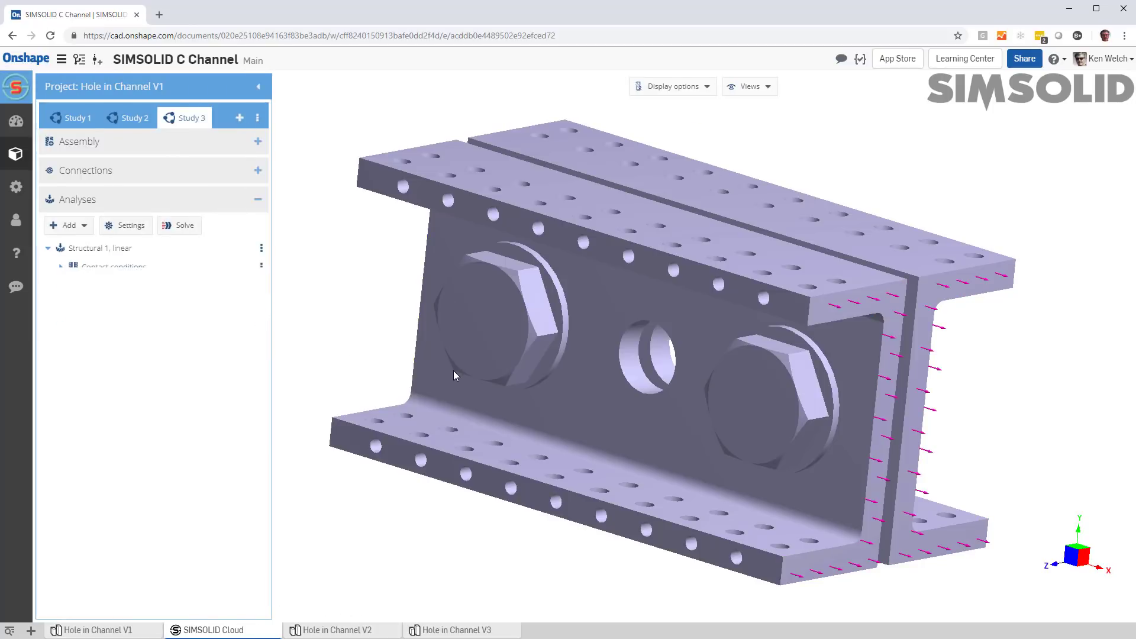
{"action": "left_click_drag", "start_coordinate": [453, 371], "coordinate": [365, 301]}
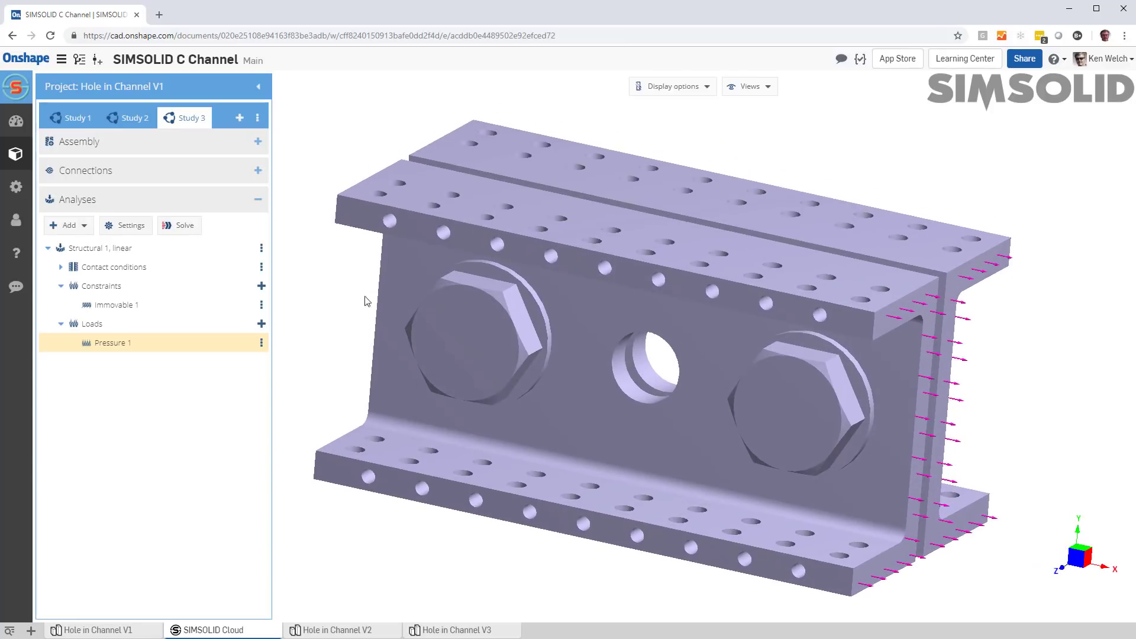
Step: Solve Study 3's Structural 1 linear analysis, peaking at 4.00 MPa around the centre hole
{"action": "left_click", "coordinate": [178, 225]}
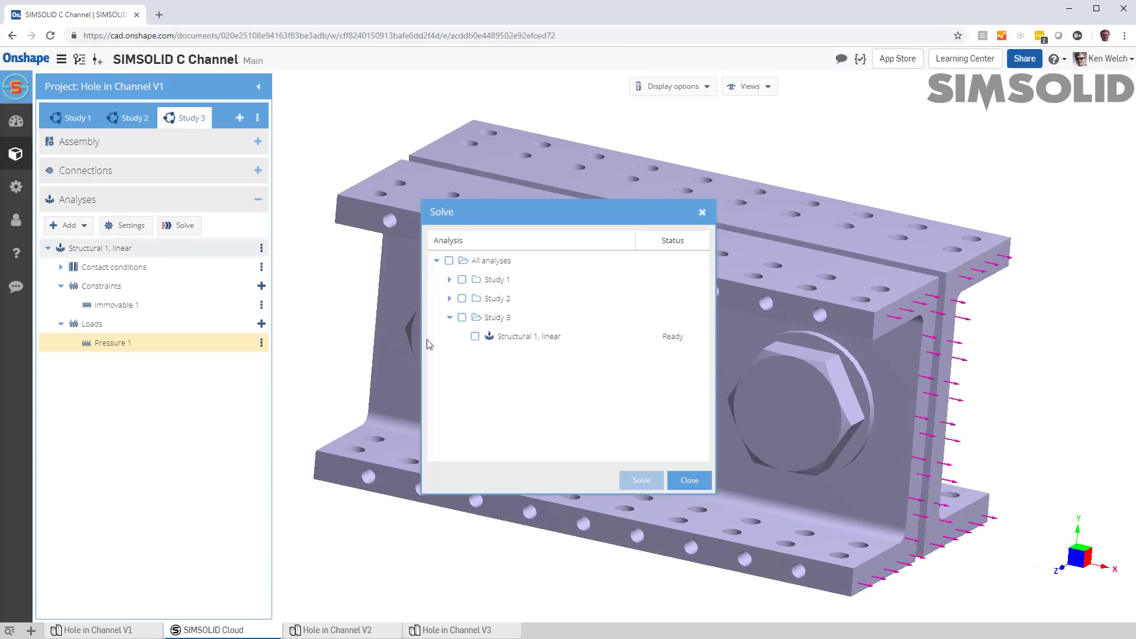
{"action": "left_click", "coordinate": [475, 337]}
{"action": "left_click", "coordinate": [640, 480]}
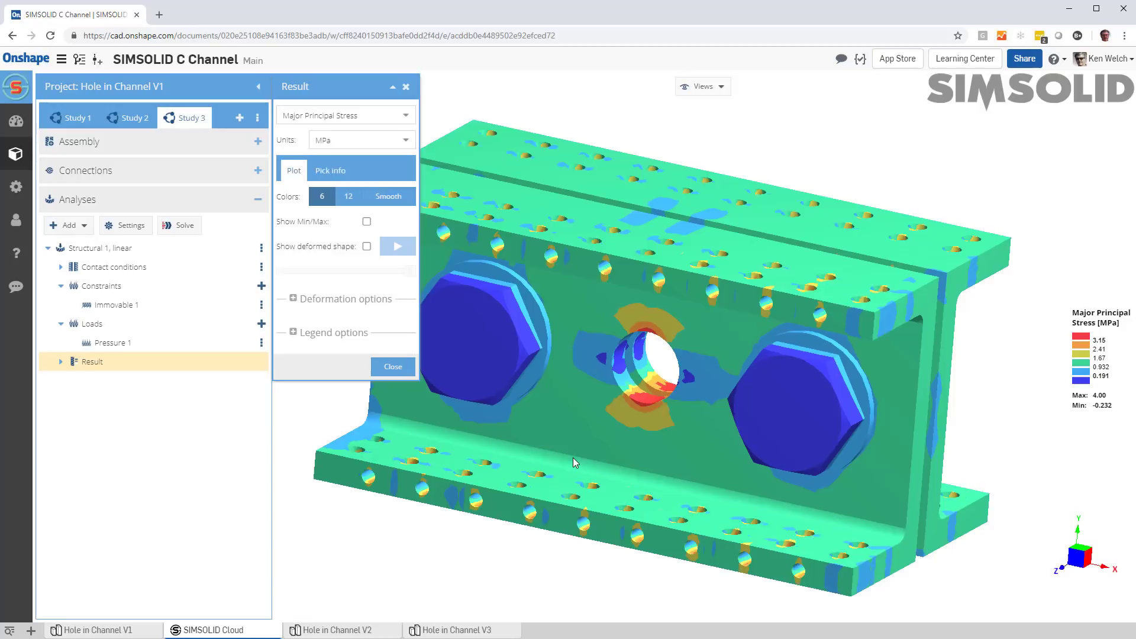
Step: Compare stress plots by showing Study 1's contour, then return to Study 2's 3.83 MPa plot
{"action": "left_click_drag", "start_coordinate": [642, 417], "coordinate": [637, 392]}
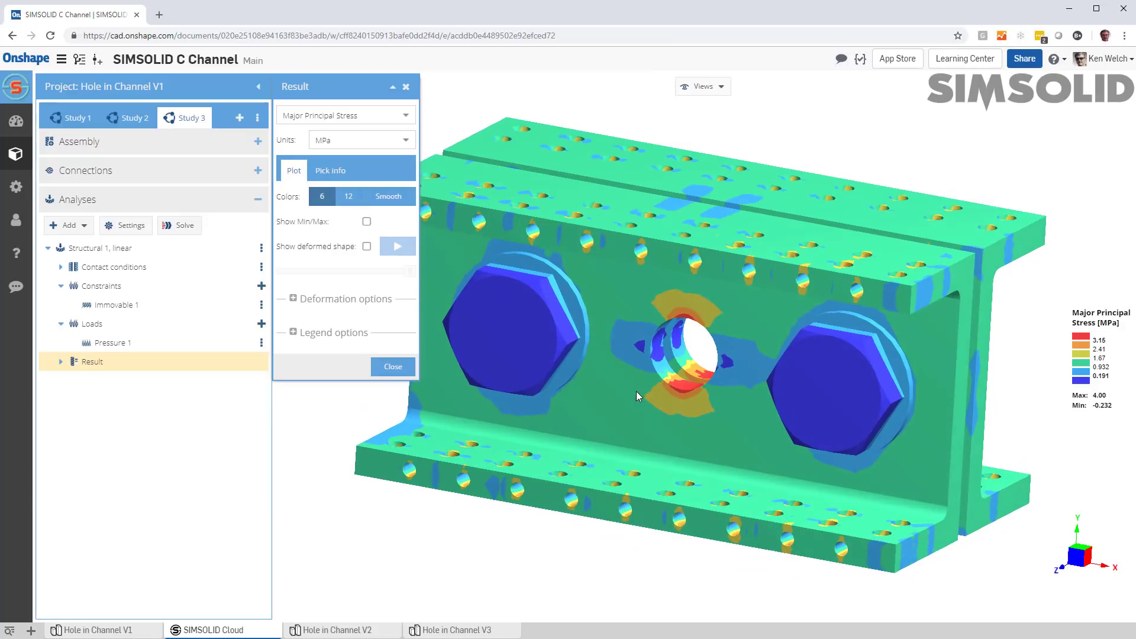
{"action": "left_click", "coordinate": [127, 118]}
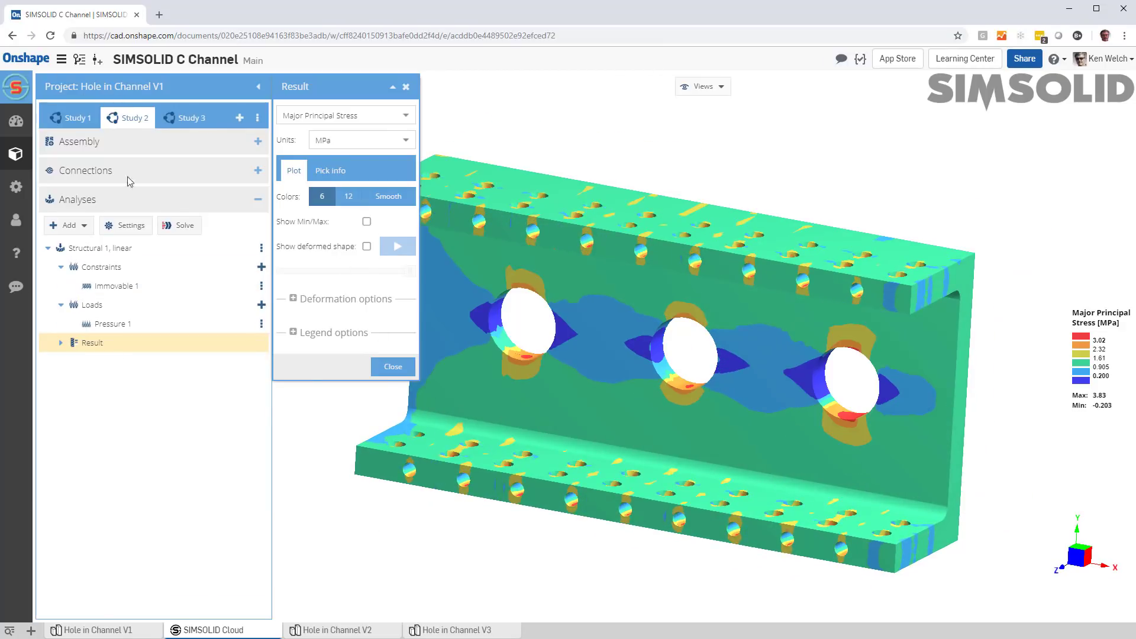
{"action": "left_click", "coordinate": [75, 118]}
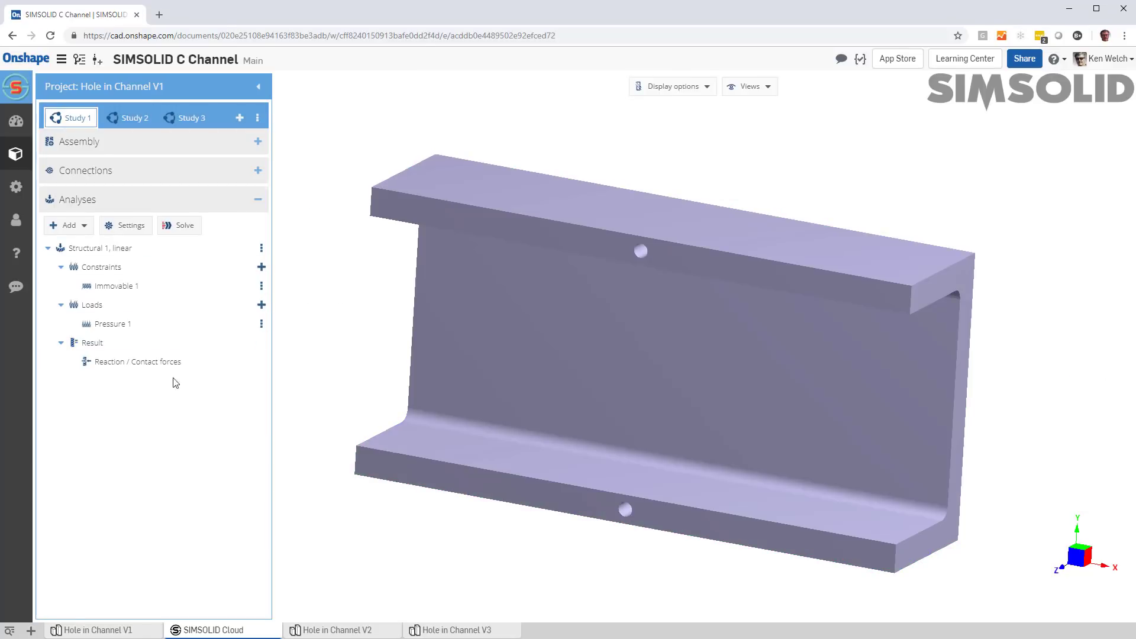
{"action": "left_click", "coordinate": [99, 359]}
{"action": "left_click", "coordinate": [94, 343]}
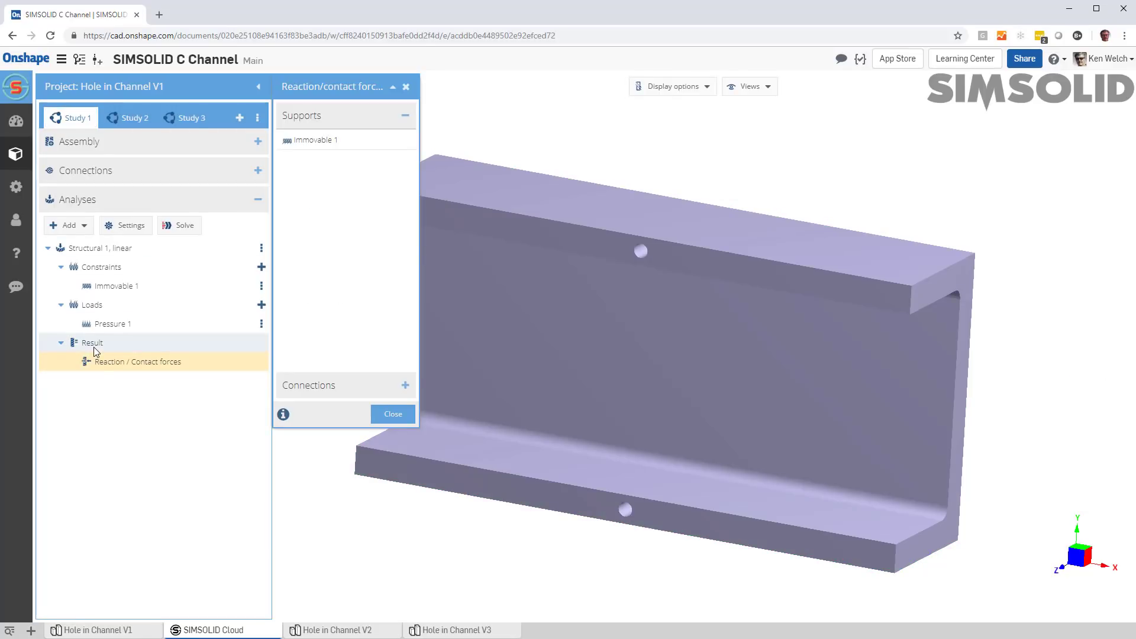
{"action": "left_click_drag", "start_coordinate": [573, 320], "coordinate": [556, 317]}
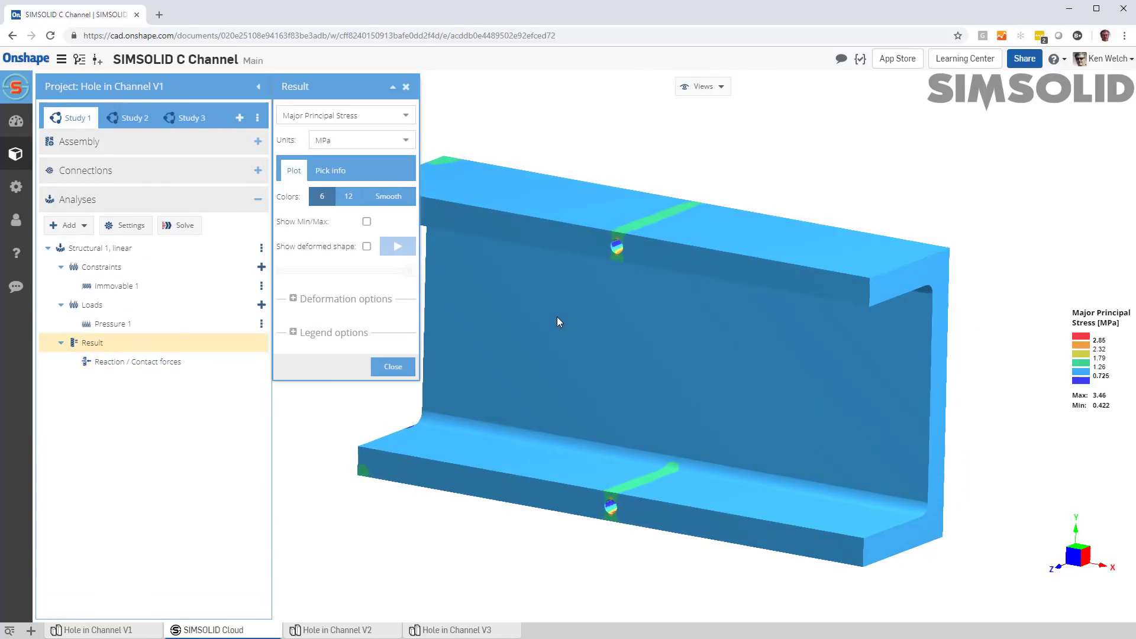
{"action": "left_click", "coordinate": [131, 118]}
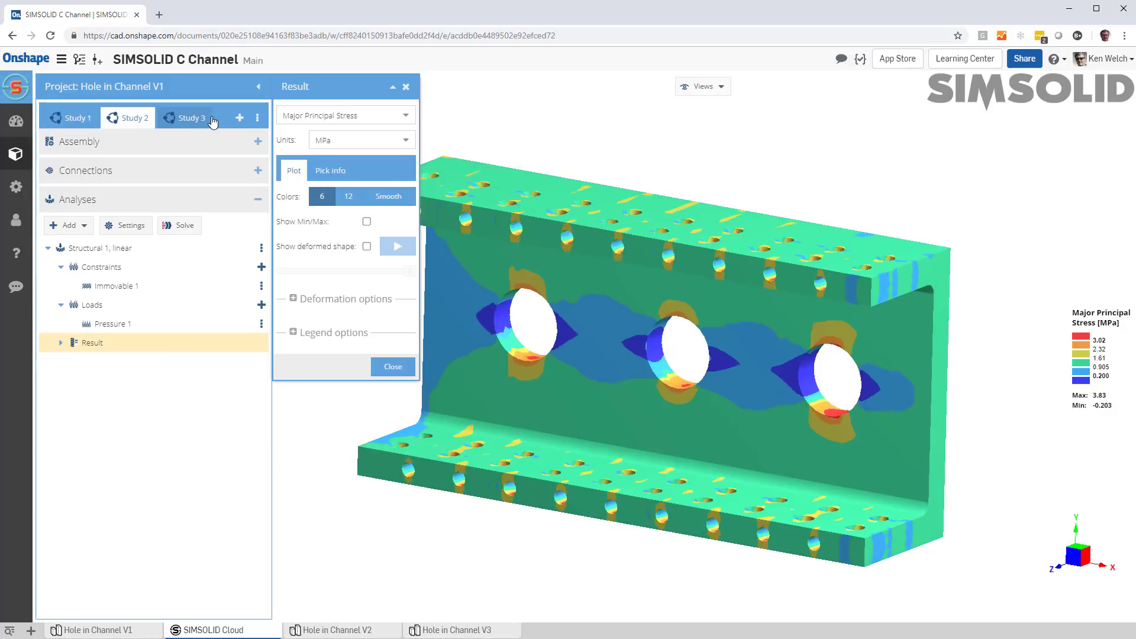